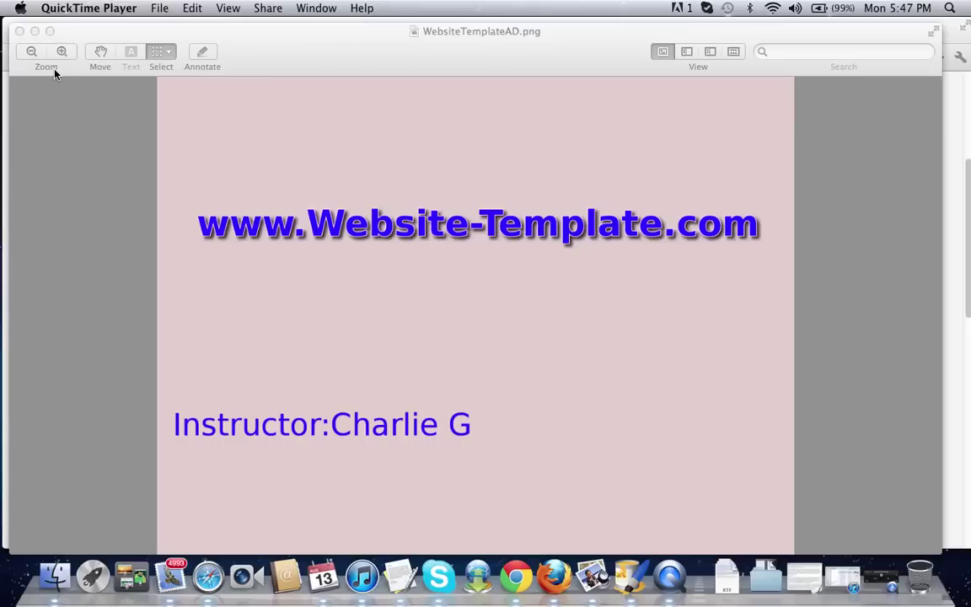
# - Switch to the Go Daddy Hosting Connection tab and scroll the Joomla 2.5.6 page to INSTALL NOW!
pyautogui.click(35, 31)
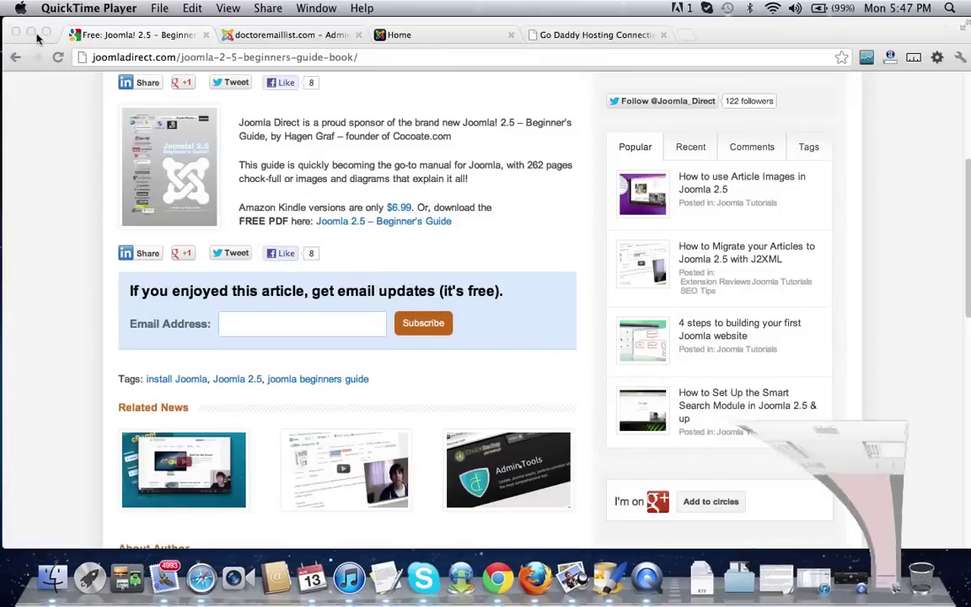
pyautogui.click(272, 34)
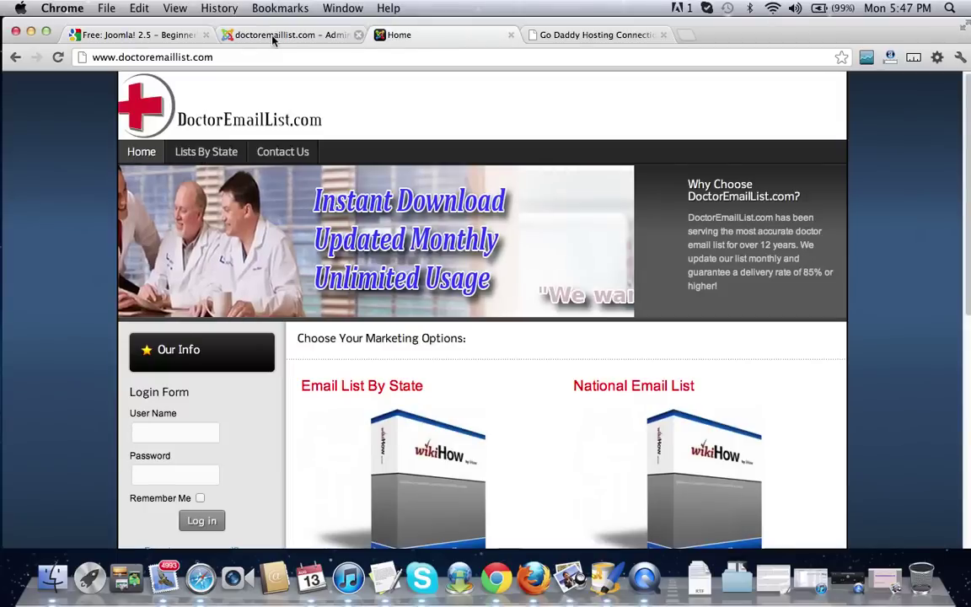
pyautogui.click(583, 35)
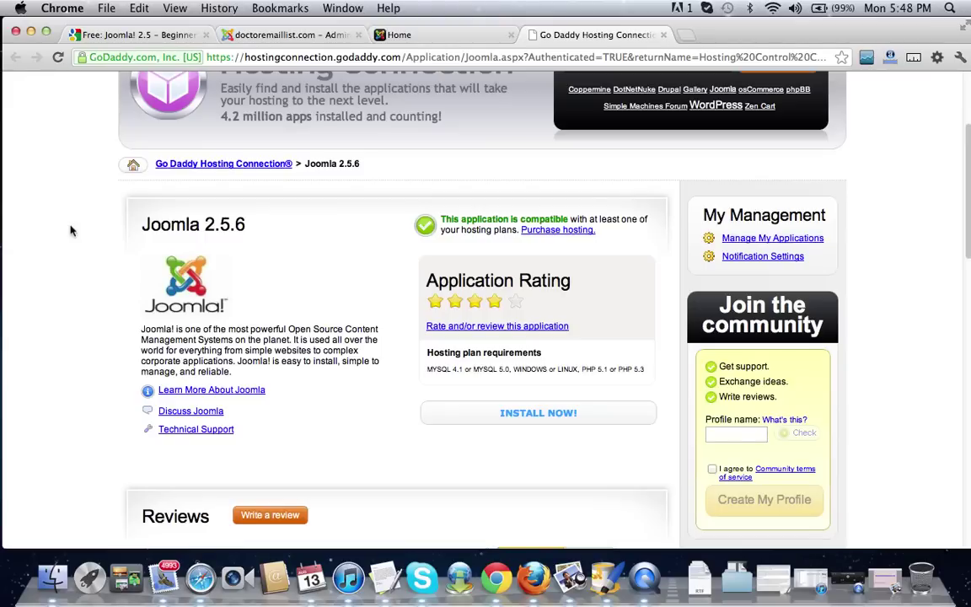
pyautogui.scroll(-1, 71, 230)
pyautogui.scroll(-2, 72, 230)
pyautogui.scroll(-2, 70, 231)
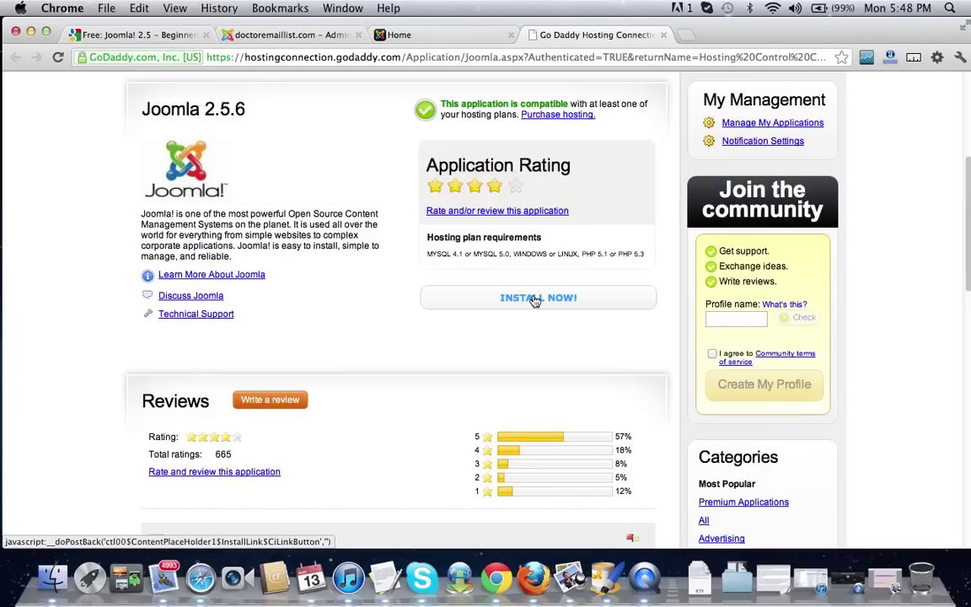
# - Start the Joomla 2.5.6 install with legalformking.com as the domain
pyautogui.click(506, 299)
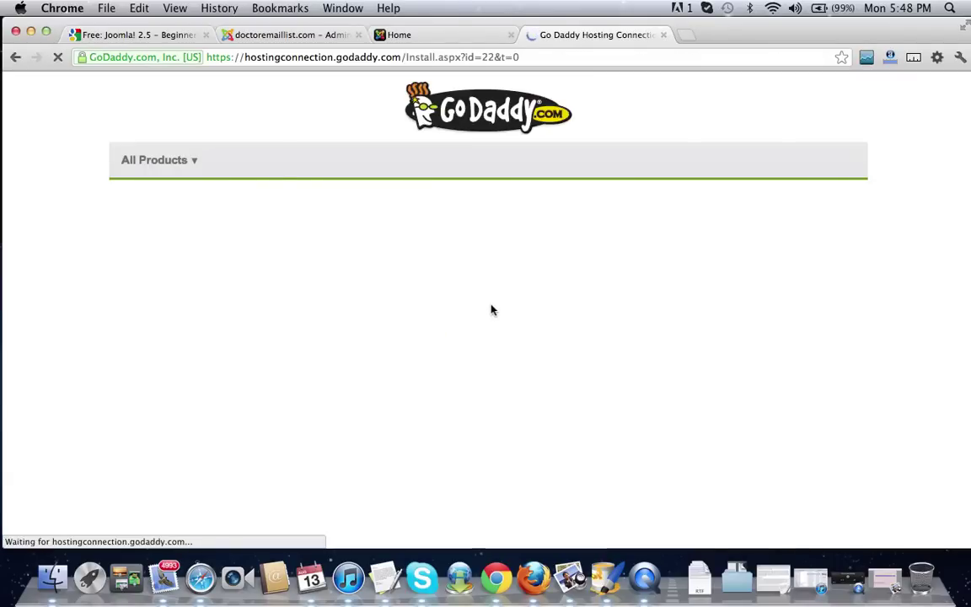
pyautogui.scroll(-10, 488, 312)
pyautogui.scroll(1, 488, 313)
pyautogui.scroll(2, 489, 313)
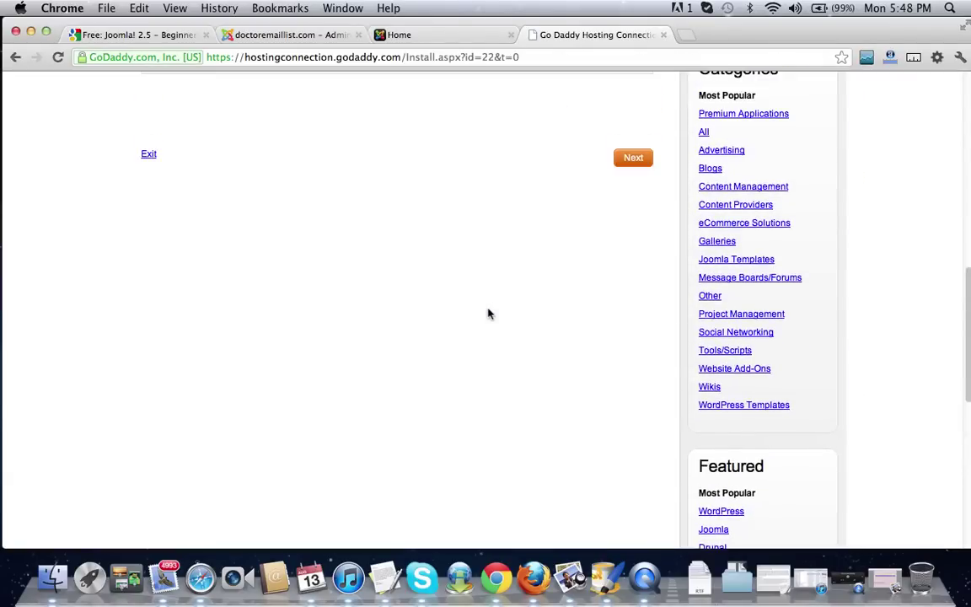
pyautogui.scroll(2, 487, 313)
pyautogui.click(157, 148)
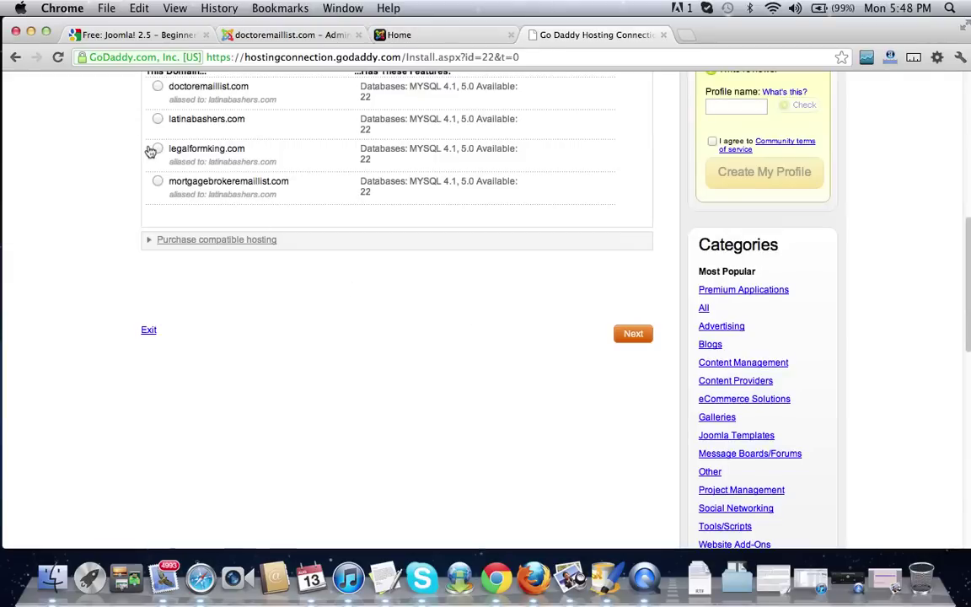
pyautogui.click(632, 339)
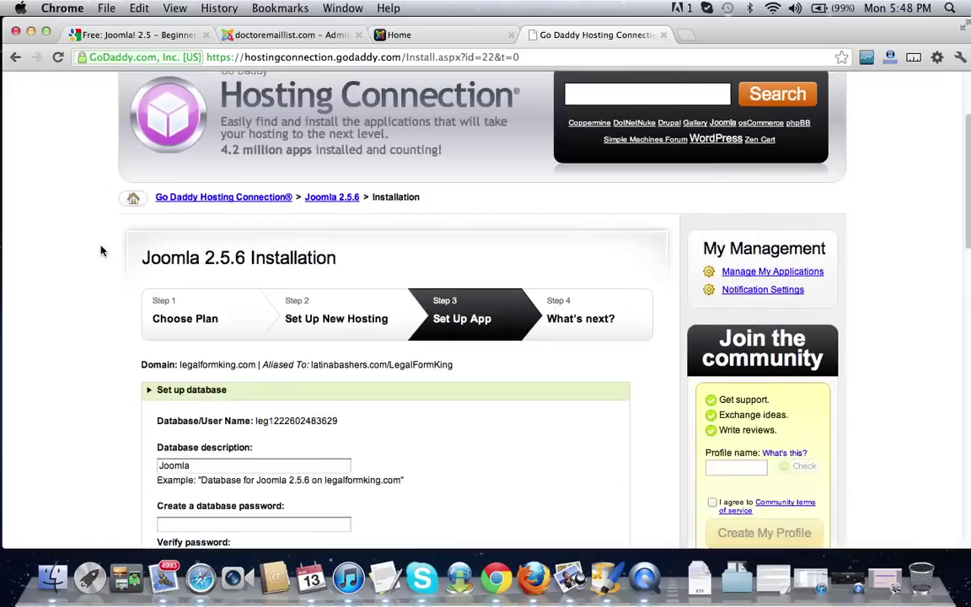
# - Set the database description to legalformking and enter and verify the database password
pyautogui.scroll(-5, 100, 251)
pyautogui.click(240, 256)
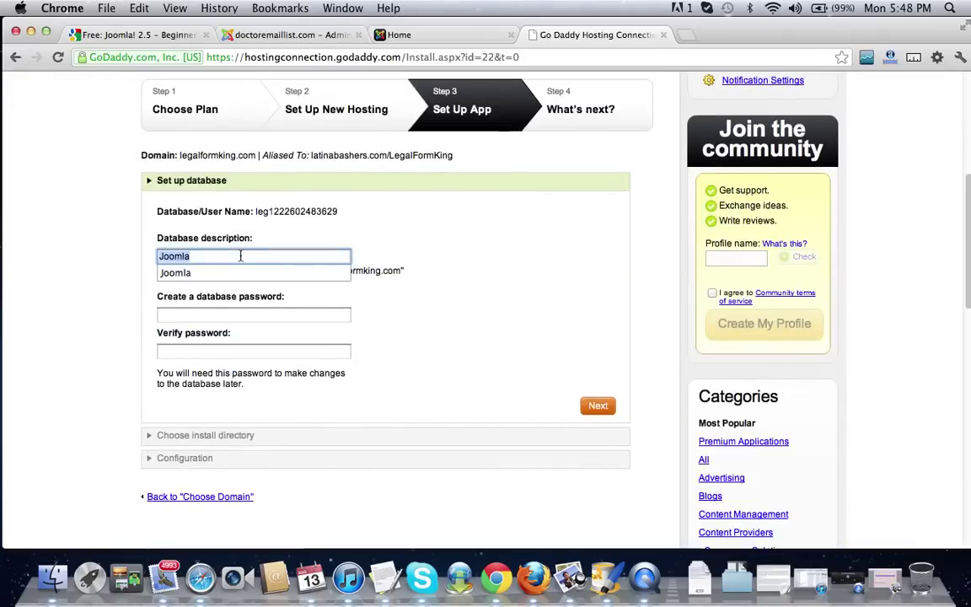
pyautogui.scroll(-1, 241, 255)
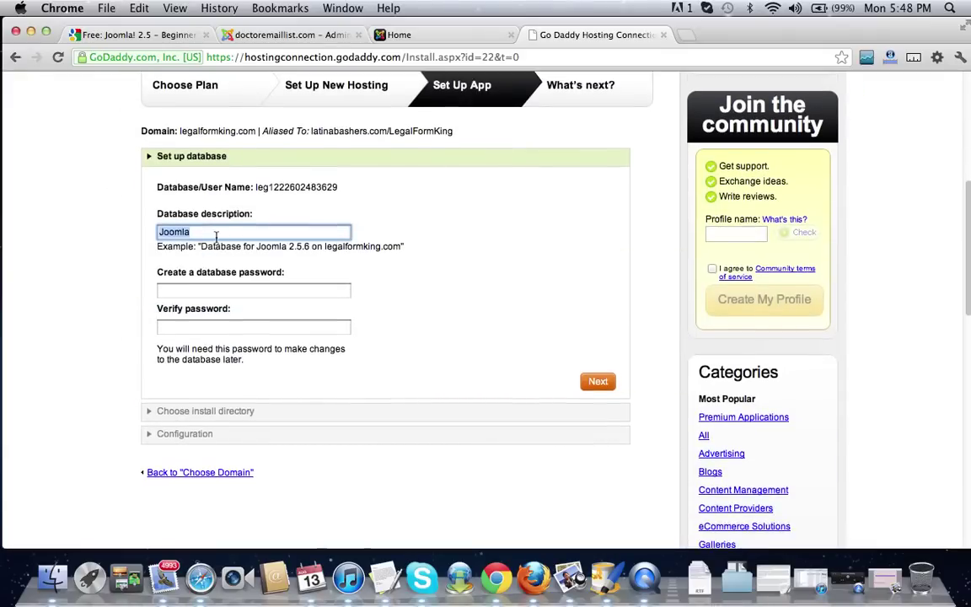
pyautogui.scroll(-4, 227, 249)
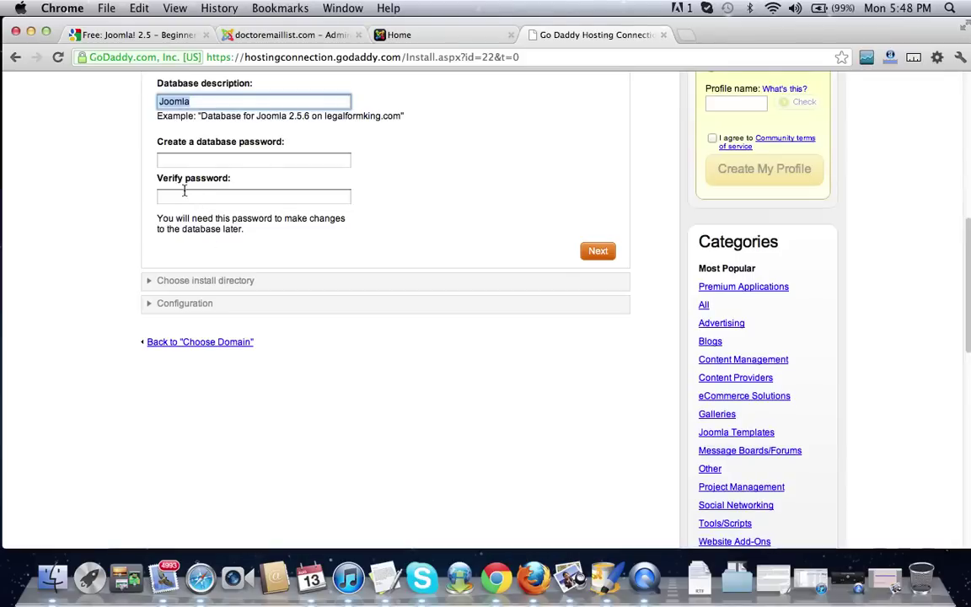
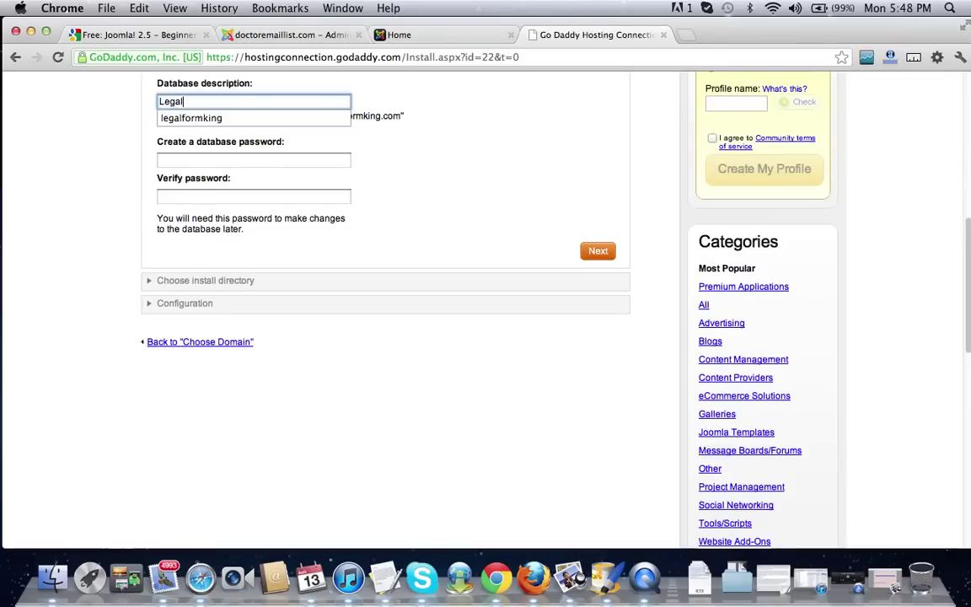
pyautogui.click(179, 118)
pyautogui.click(199, 157)
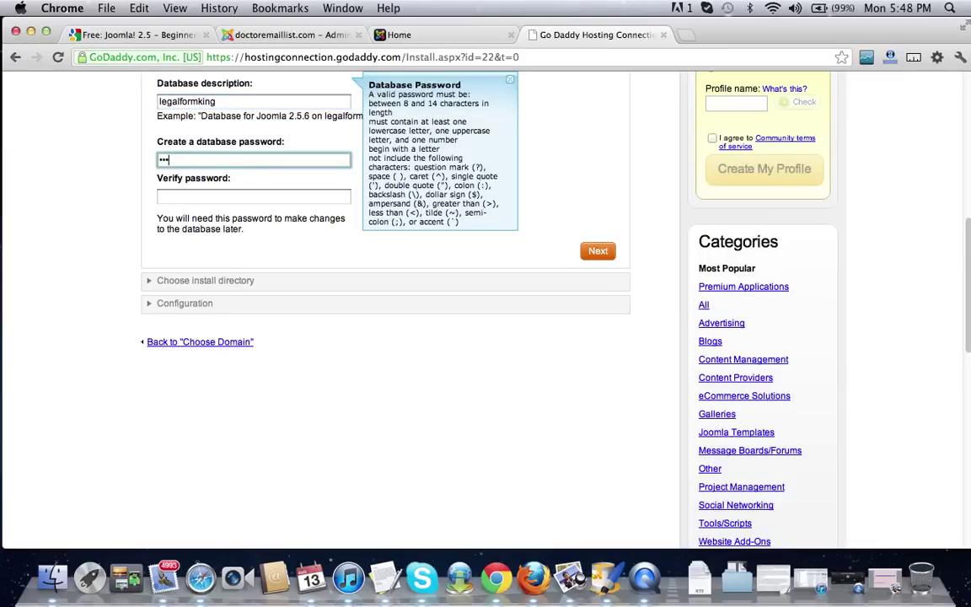
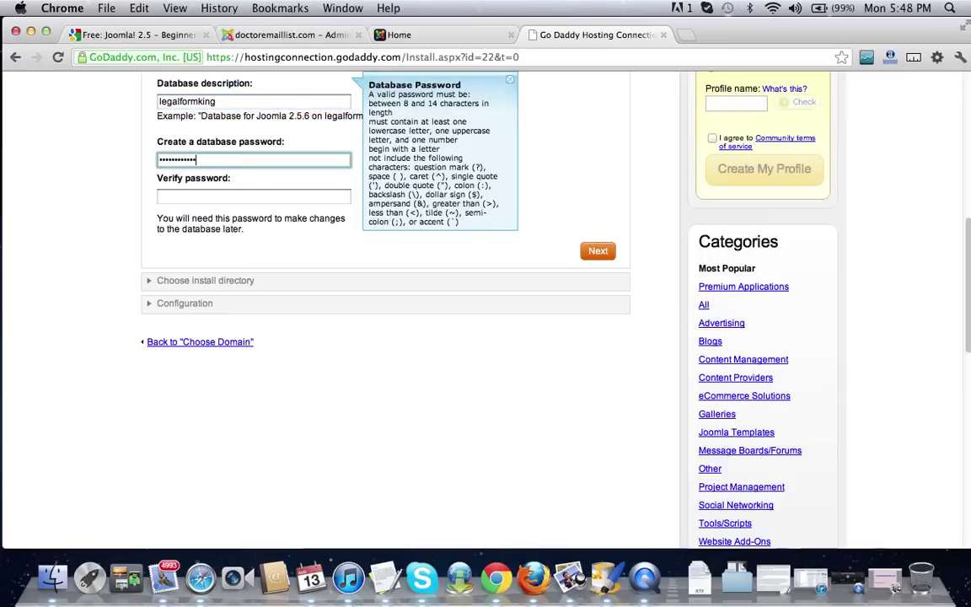
pyautogui.press('Tab')
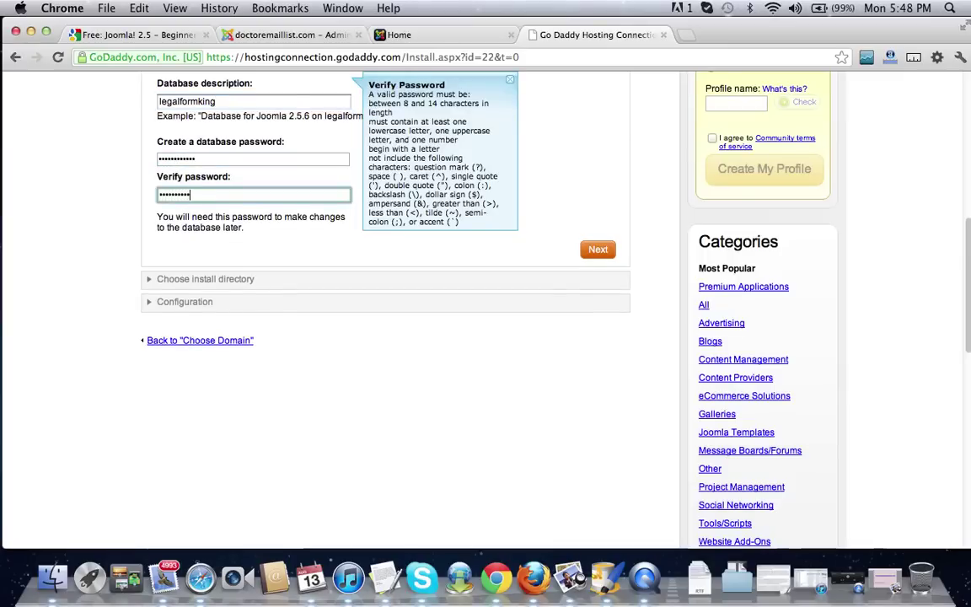
# - Clear the joomla folder name so the install goes into the site root
pyautogui.click(590, 247)
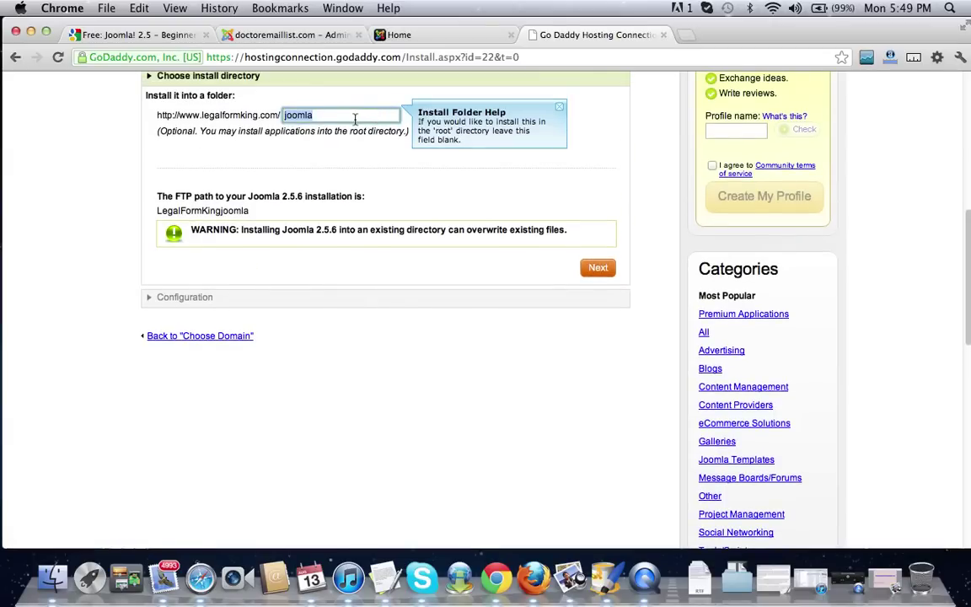
pyautogui.press('BackSpace')
pyautogui.click(361, 168)
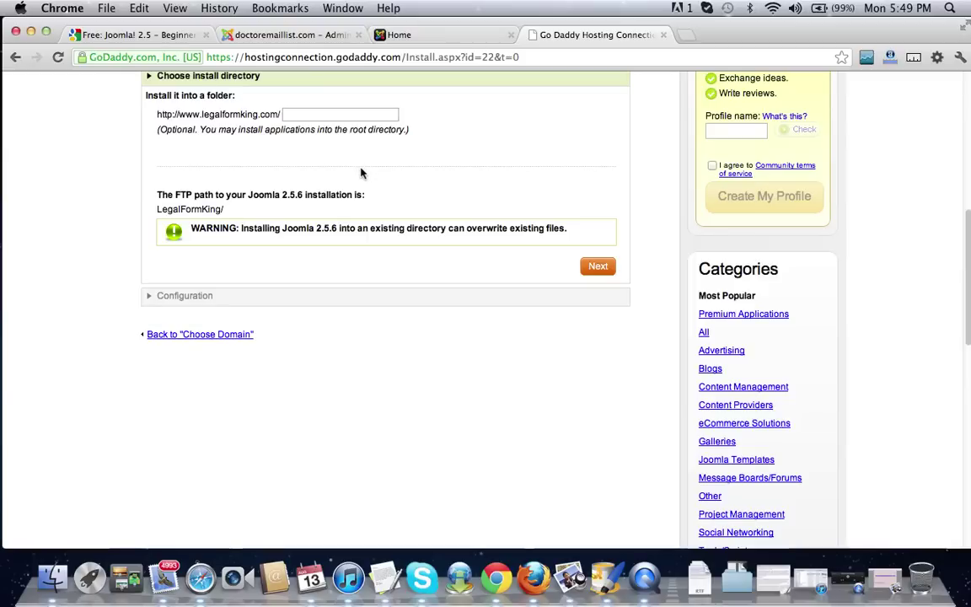
# - Choose the admin name from autocomplete and enter the admin password twice to verify it
pyautogui.click(600, 269)
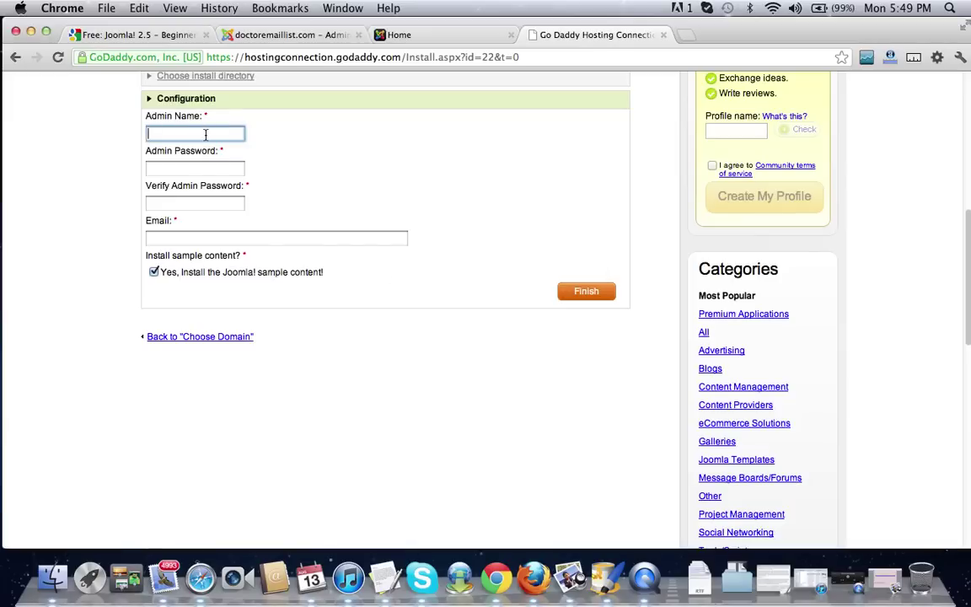
pyautogui.click(205, 135)
pyautogui.click(159, 148)
pyautogui.click(160, 169)
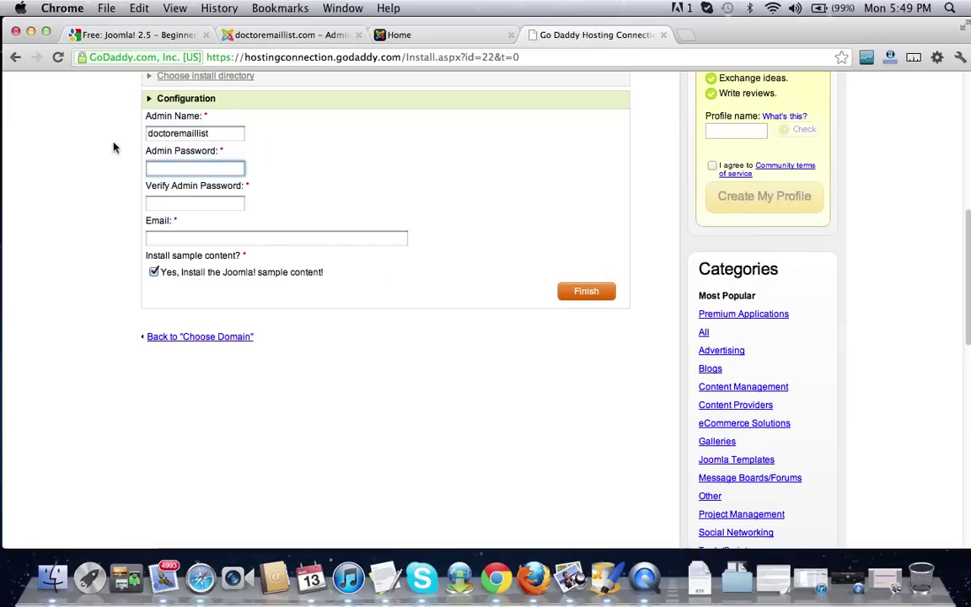
pyautogui.write('••••••••')
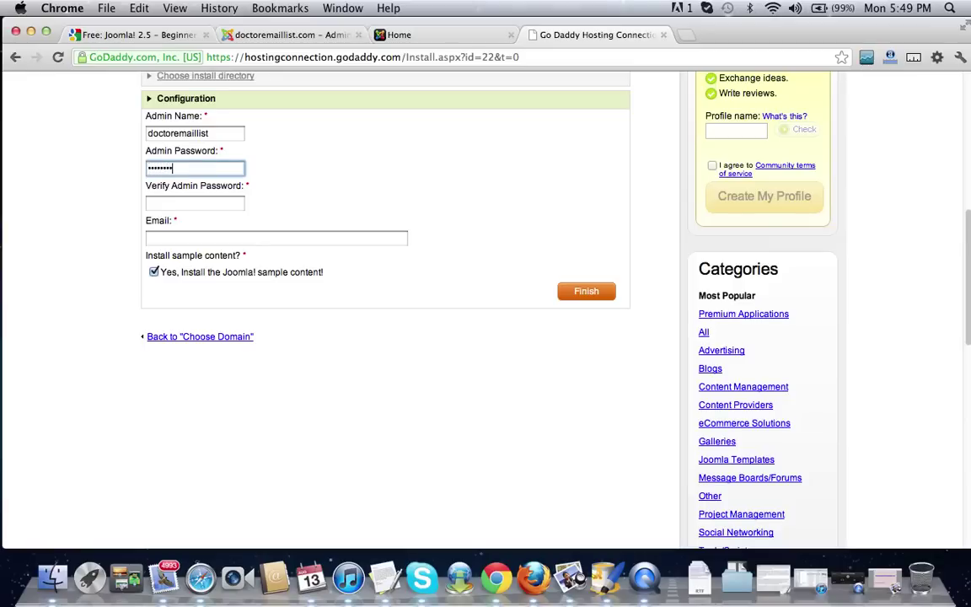
pyautogui.write('•••')
pyautogui.press('Tab')
pyautogui.write('••••')
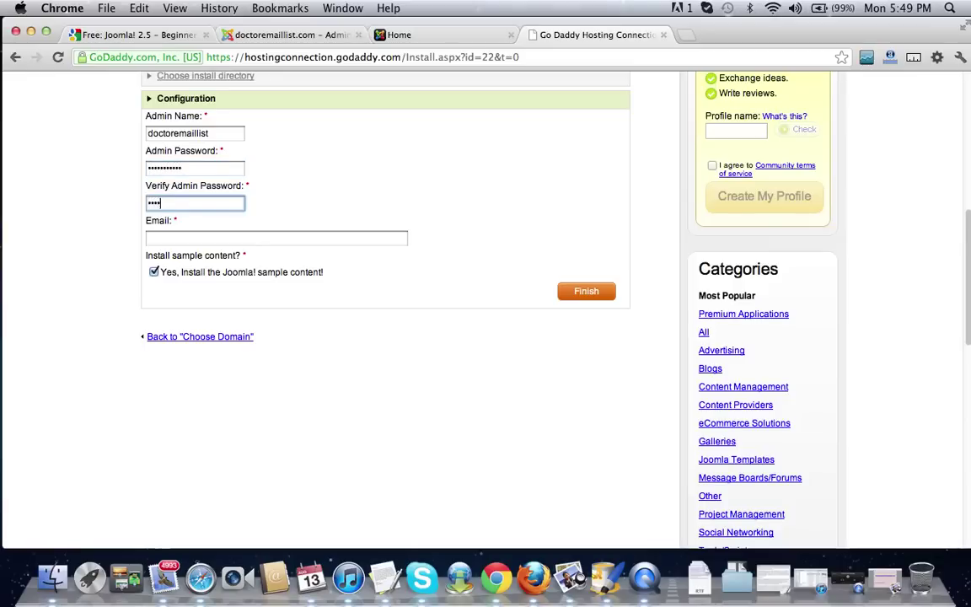
pyautogui.write('•••••••')
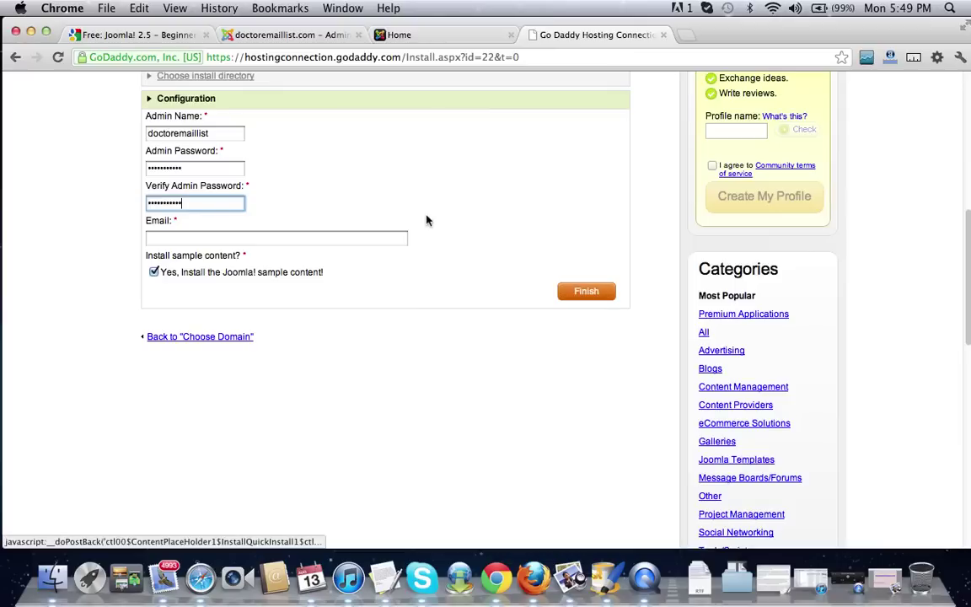
# - Close the Go Daddy Hosting Connection page and look over the site page
pyautogui.click(664, 36)
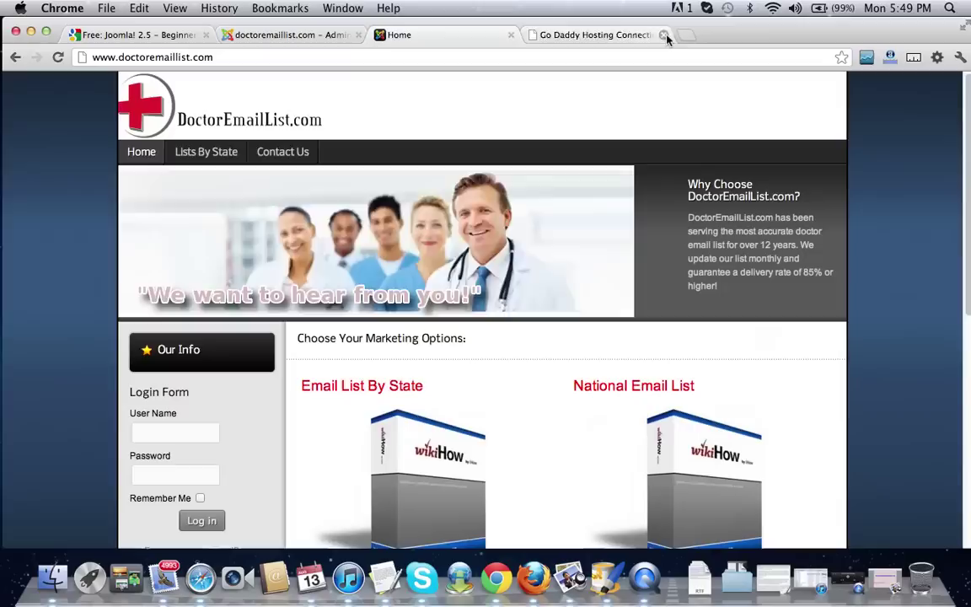
pyautogui.click(397, 54)
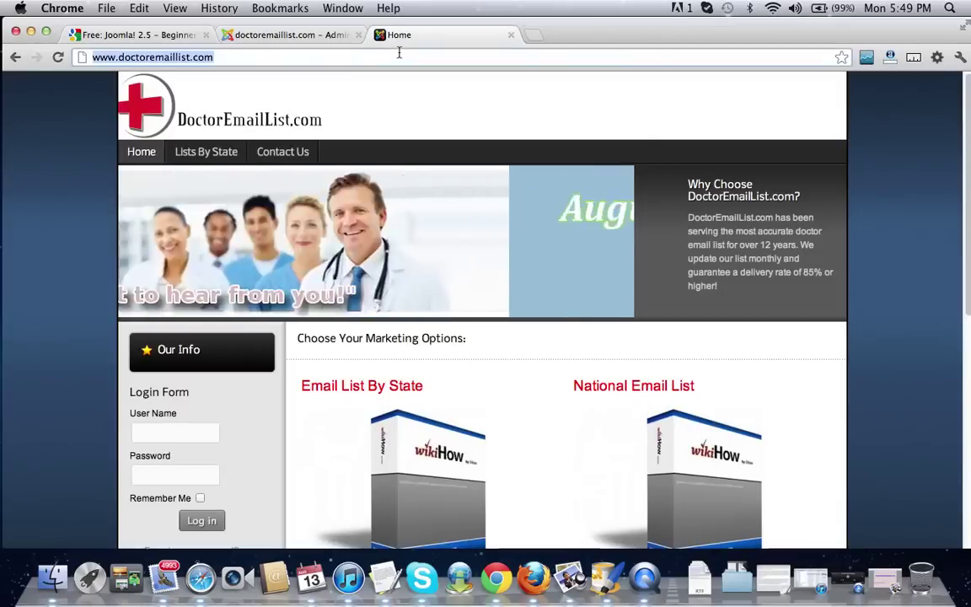
pyautogui.click(398, 54)
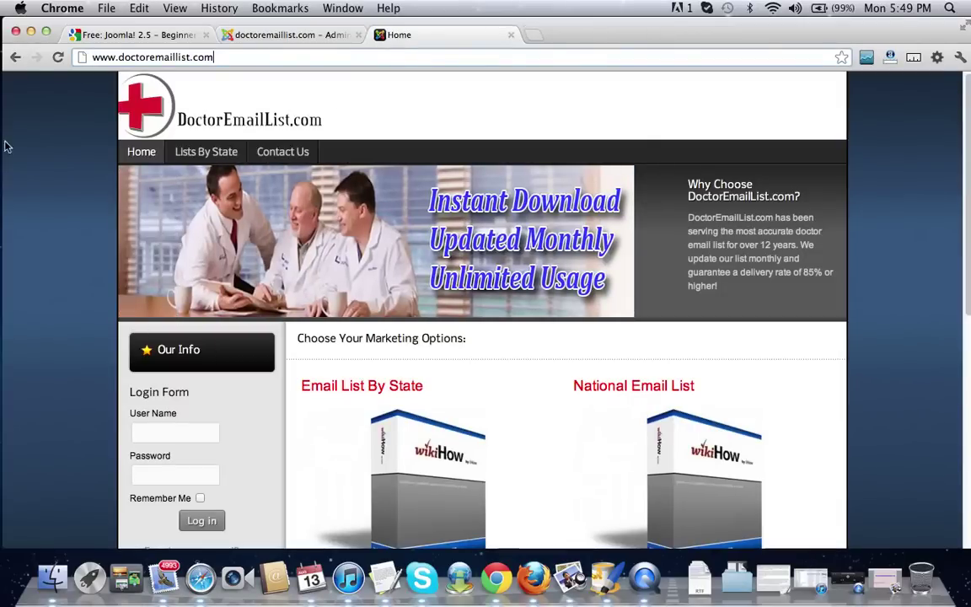
pyautogui.scroll(-3, 53, 177)
pyautogui.scroll(-5, 53, 177)
pyautogui.scroll(-3, 52, 173)
pyautogui.scroll(10, 53, 164)
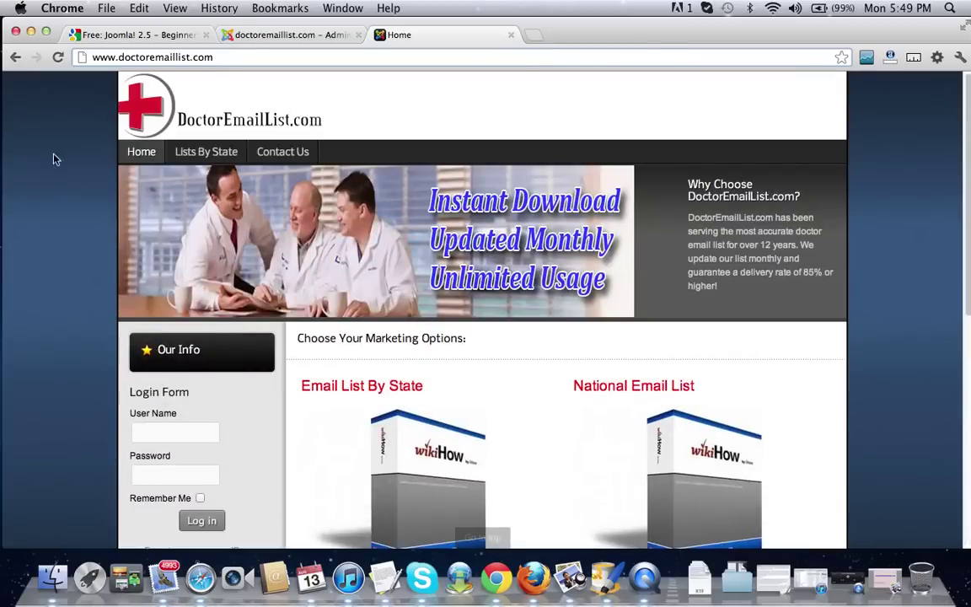
# - Load the administrator address with index.php removed on the Joomla login tab
pyautogui.click(292, 37)
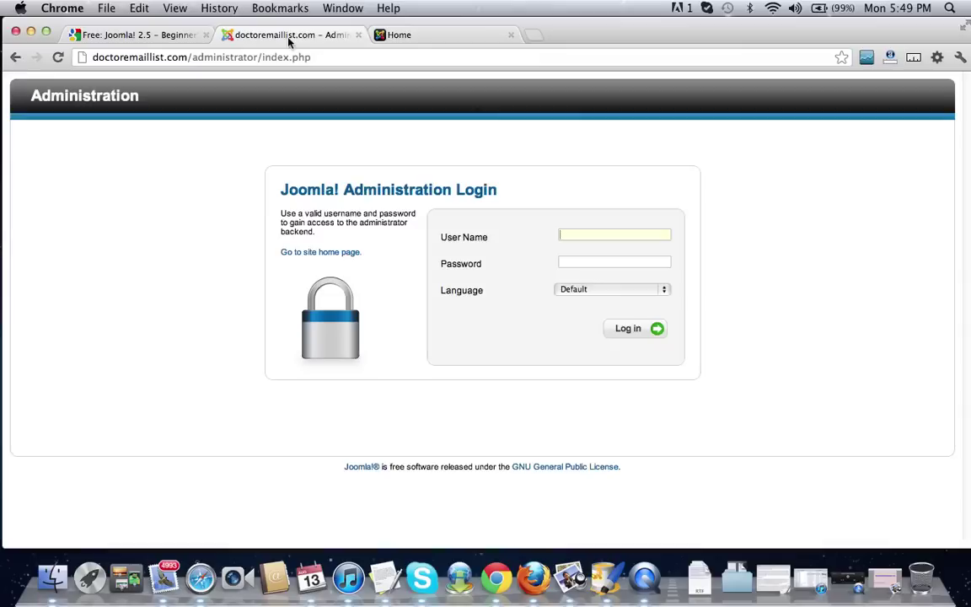
pyautogui.moveTo(311, 56); pyautogui.dragTo(262, 57)
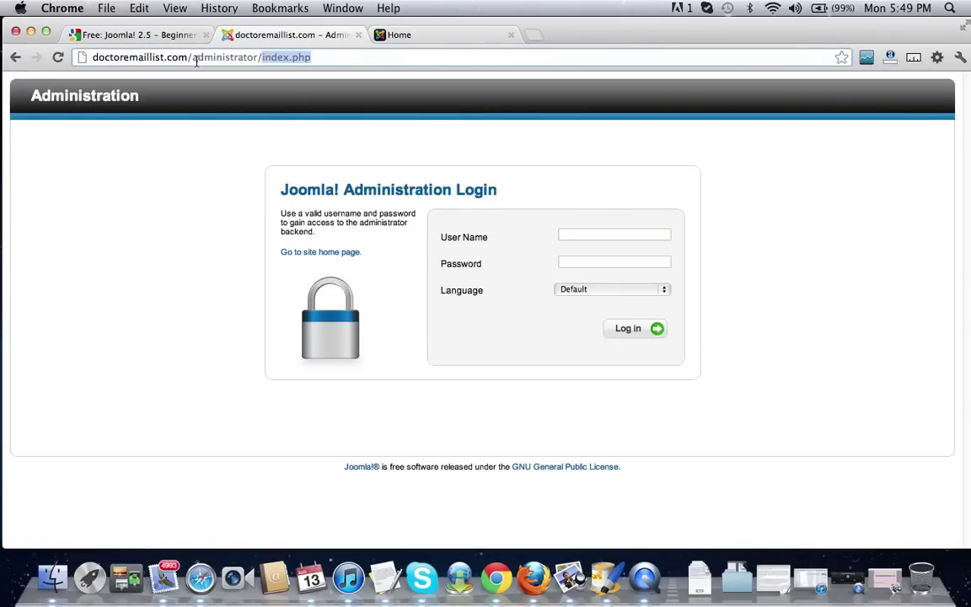
pyautogui.moveTo(310, 57); pyautogui.dragTo(280, 59)
pyautogui.press('BackSpace')
pyautogui.press('BackSpace')
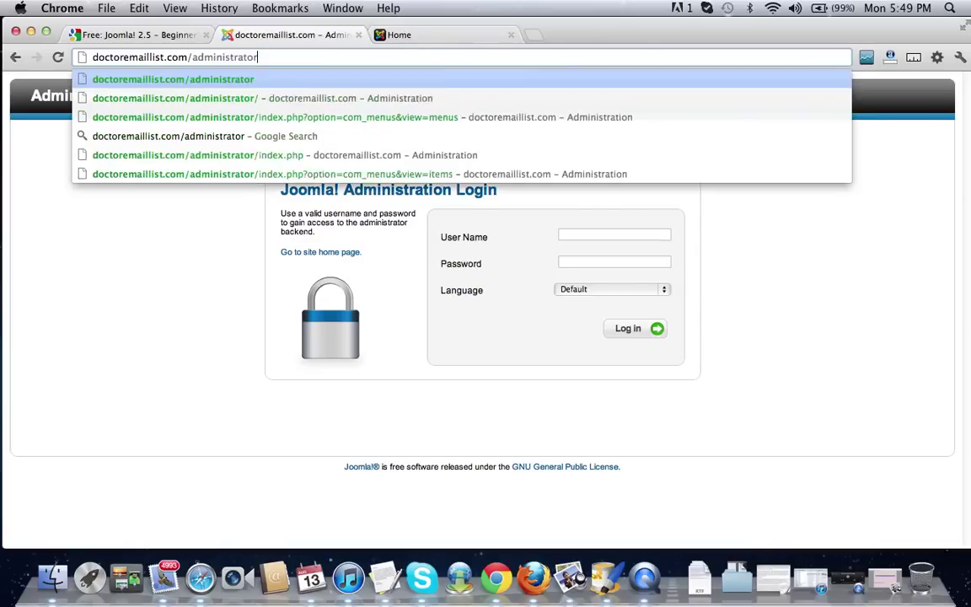
pyautogui.press('Return')
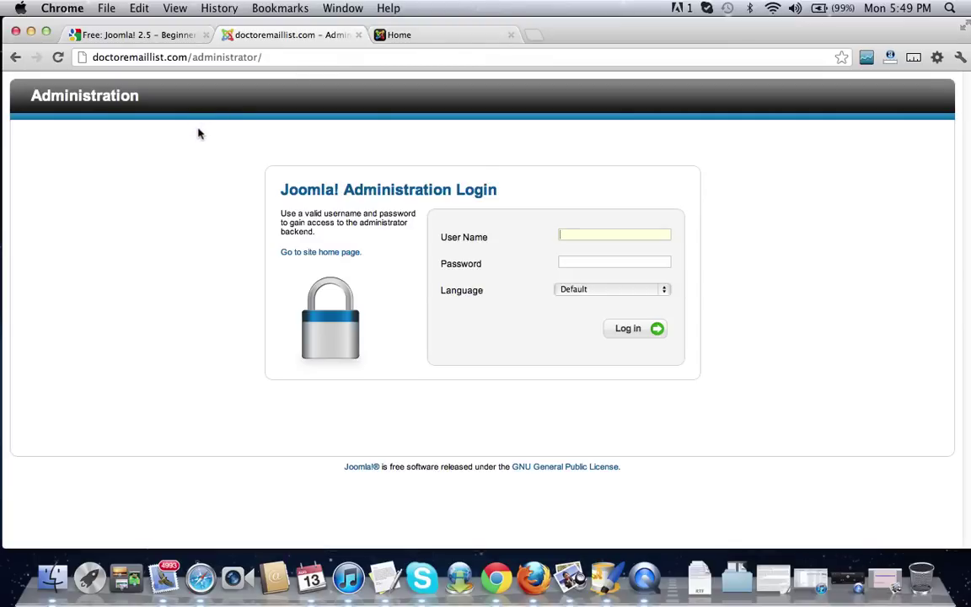
# - Log in with the saved doctoremaillist username and the administrator password
pyautogui.click(627, 236)
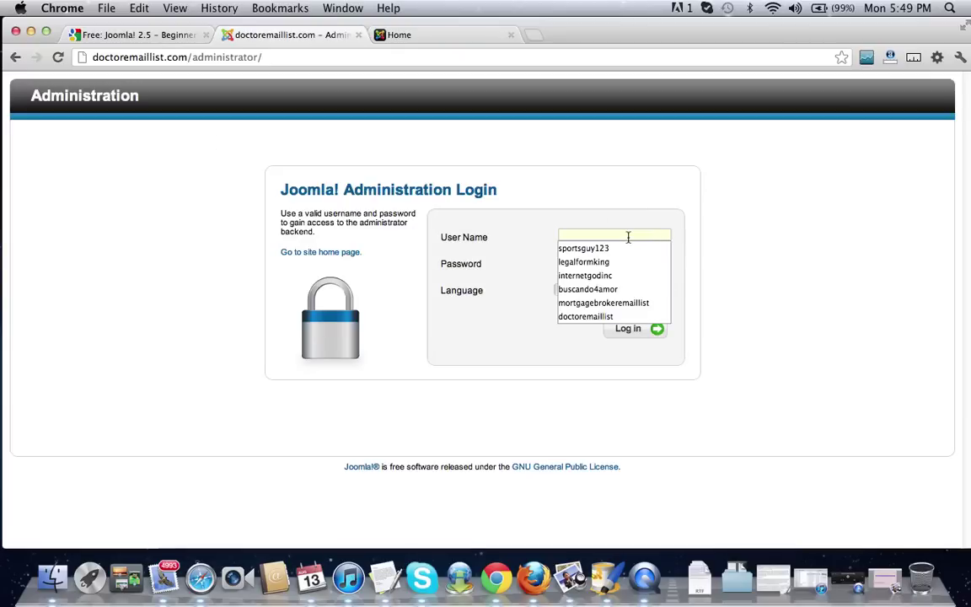
pyautogui.click(618, 318)
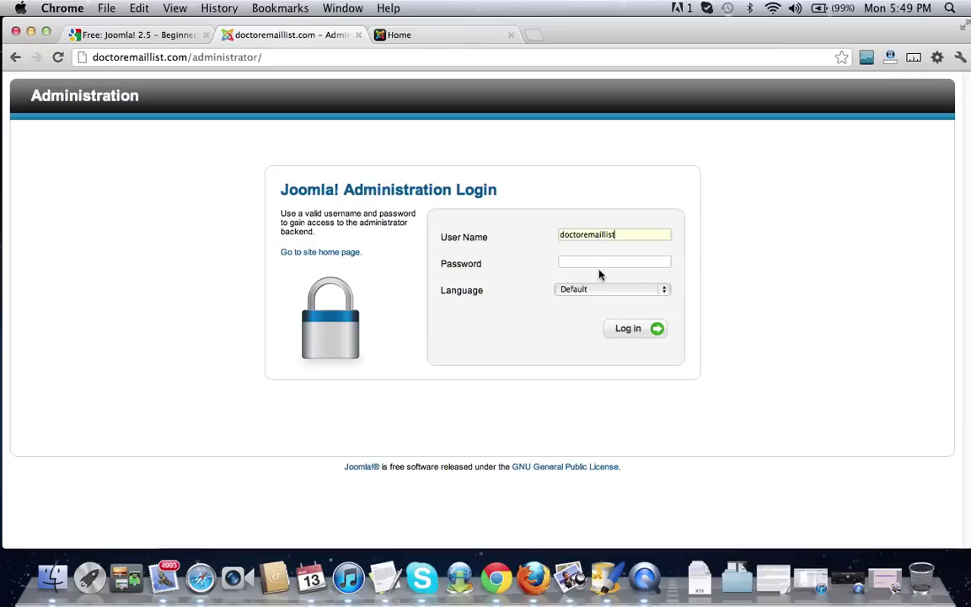
pyautogui.press('Tab')
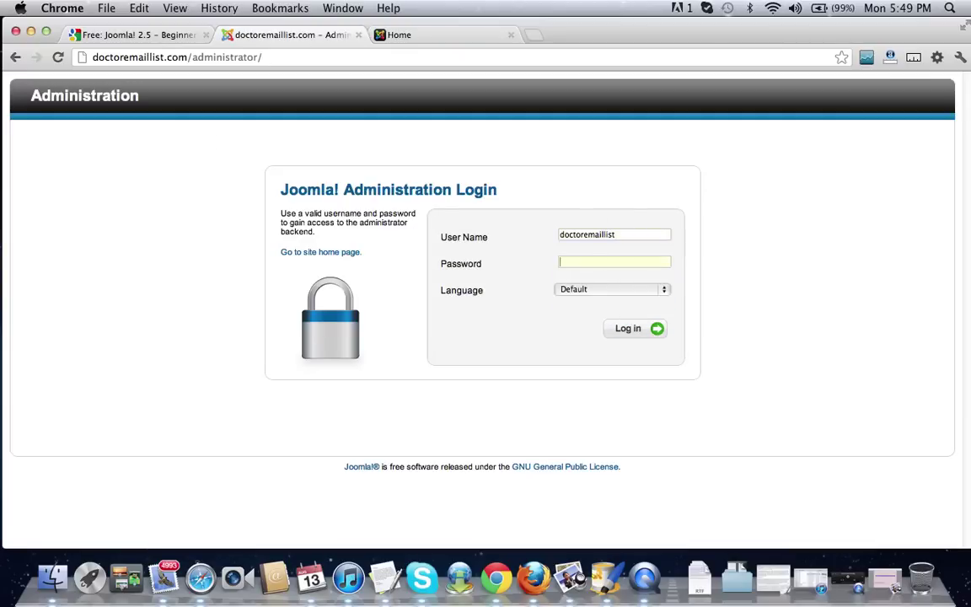
pyautogui.write('******')
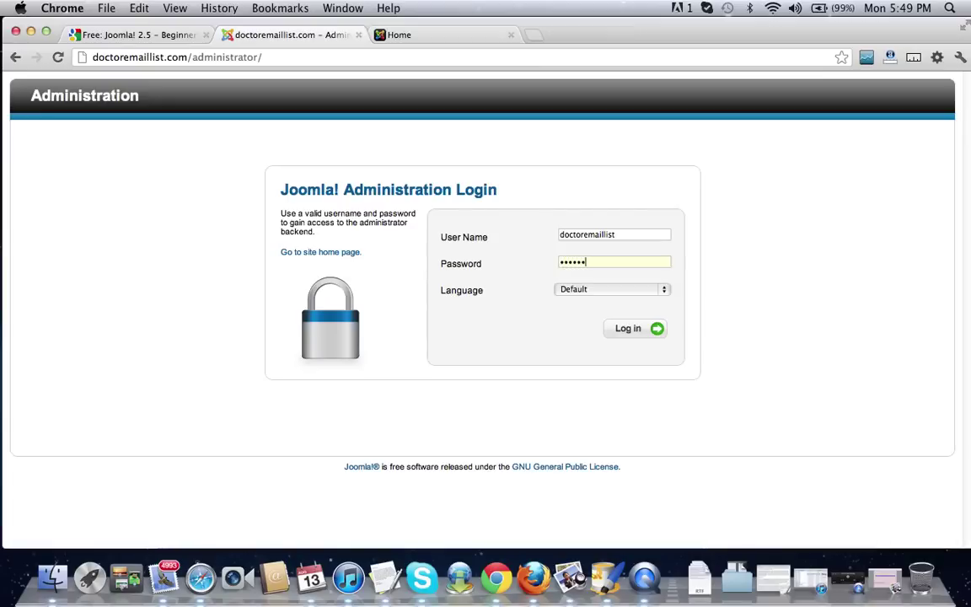
pyautogui.write('*****')
pyautogui.press('Return')
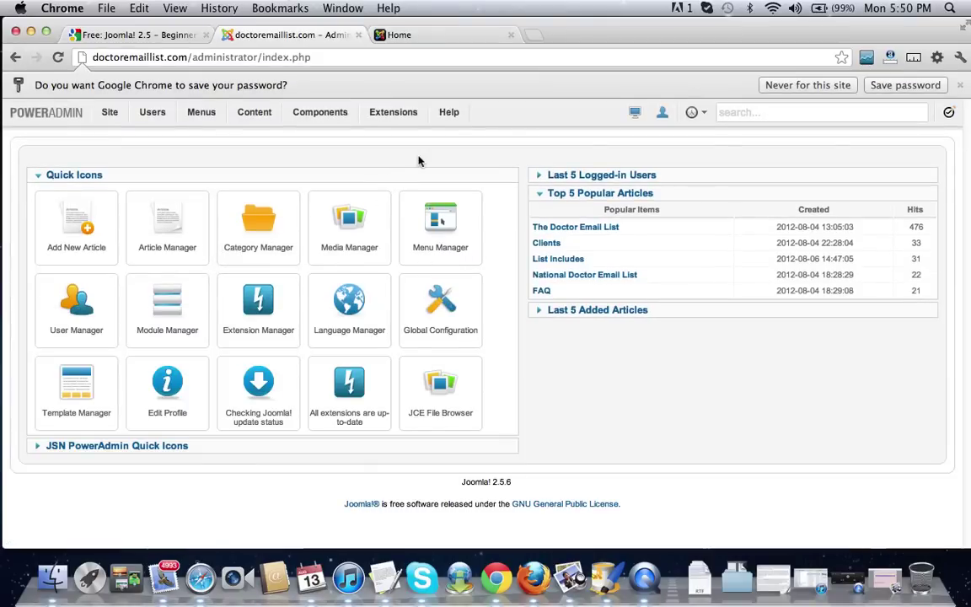
# - Choose 'Never for this site' on the password bar, glance at the live home page, return to admin
pyautogui.click(959, 87)
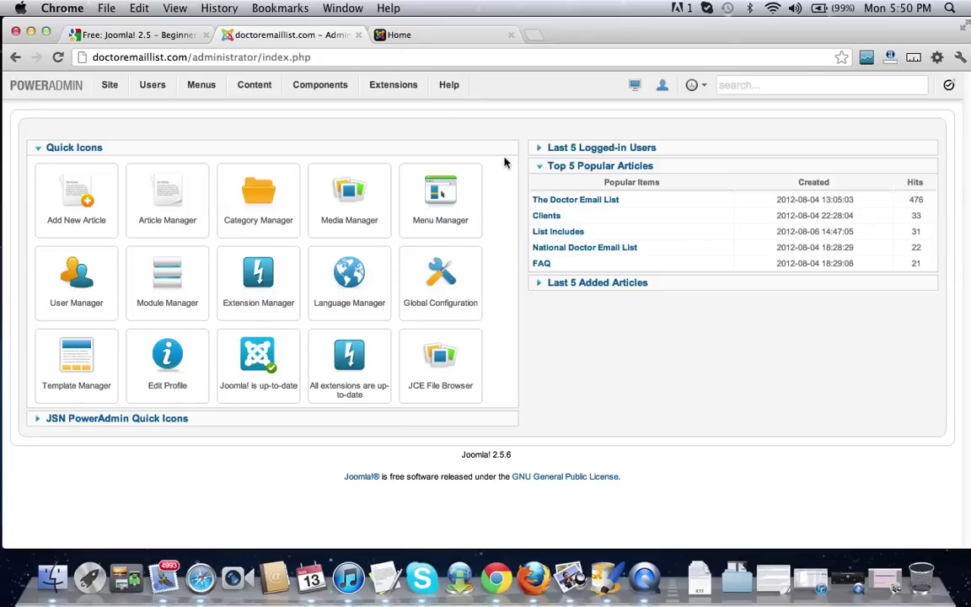
pyautogui.click(450, 31)
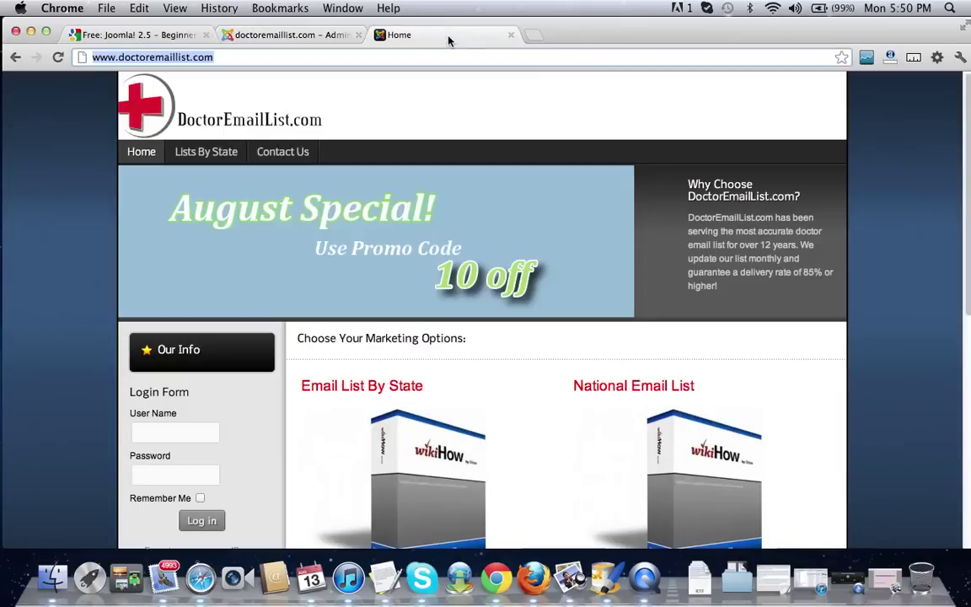
pyautogui.click(267, 37)
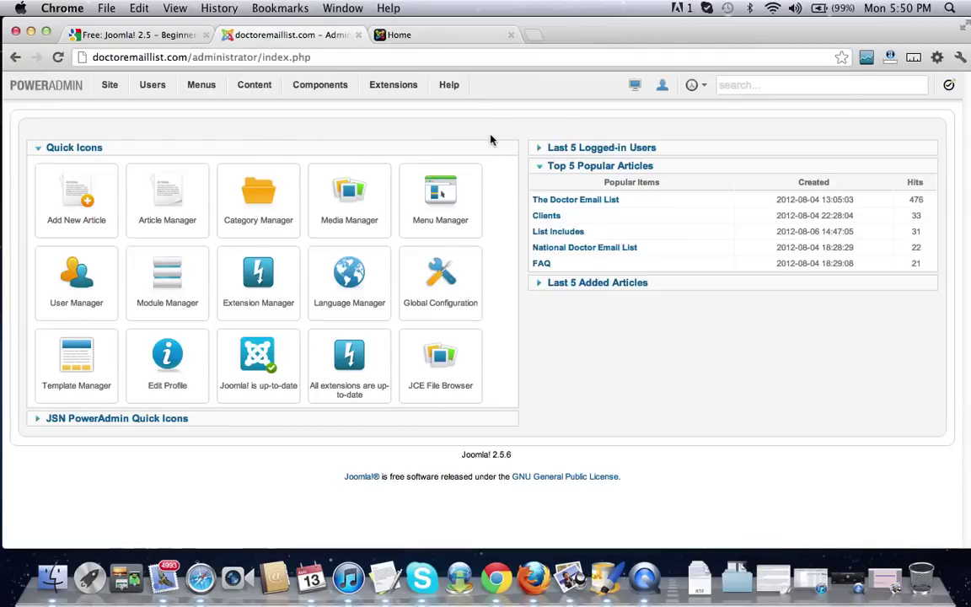
# - Rerun the Google search for 'joomla 2.5 beginner's guide pdf' on the first tab
pyautogui.click(149, 37)
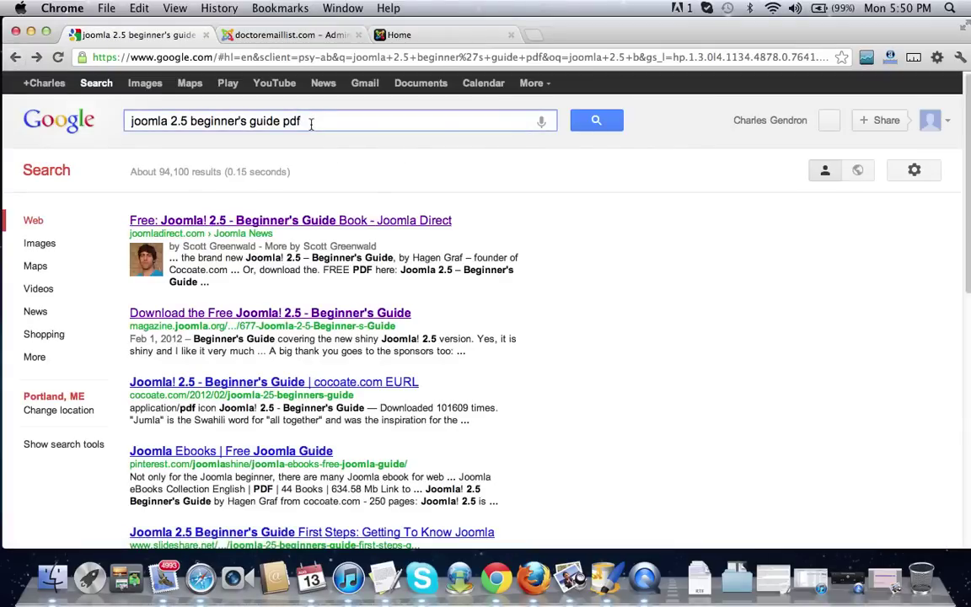
pyautogui.click(599, 120)
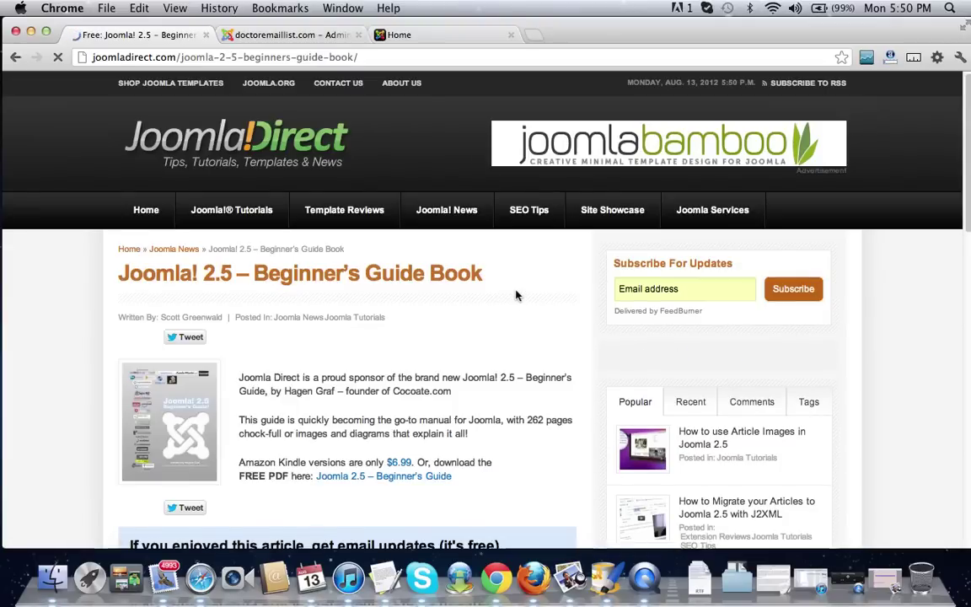
# - Scroll the Joomla Direct Beginner's Guide article and highlight its 262 page count
pyautogui.scroll(-5, 514, 294)
pyautogui.scroll(3, 522, 291)
pyautogui.scroll(-2, 505, 286)
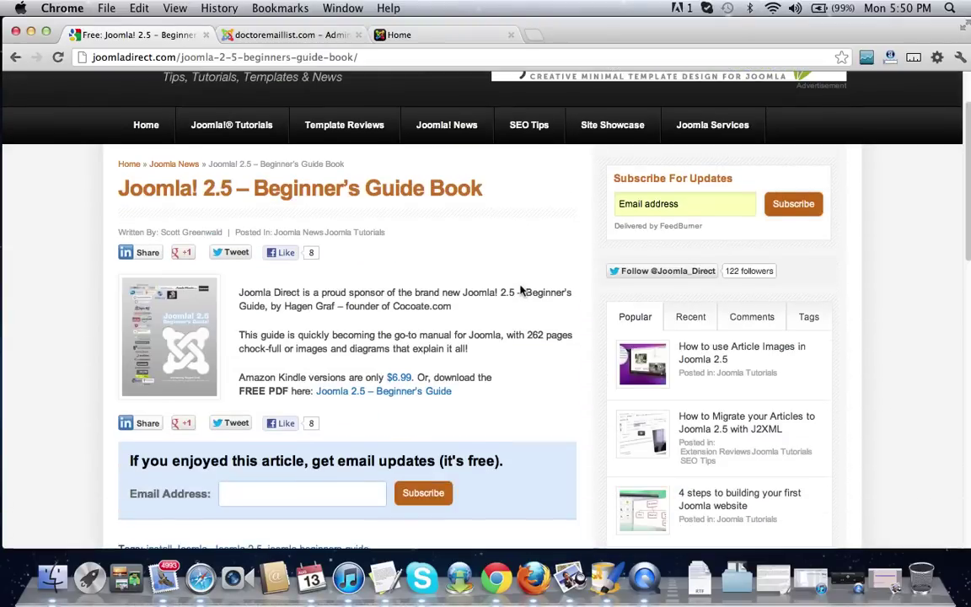
pyautogui.scroll(-2, 484, 282)
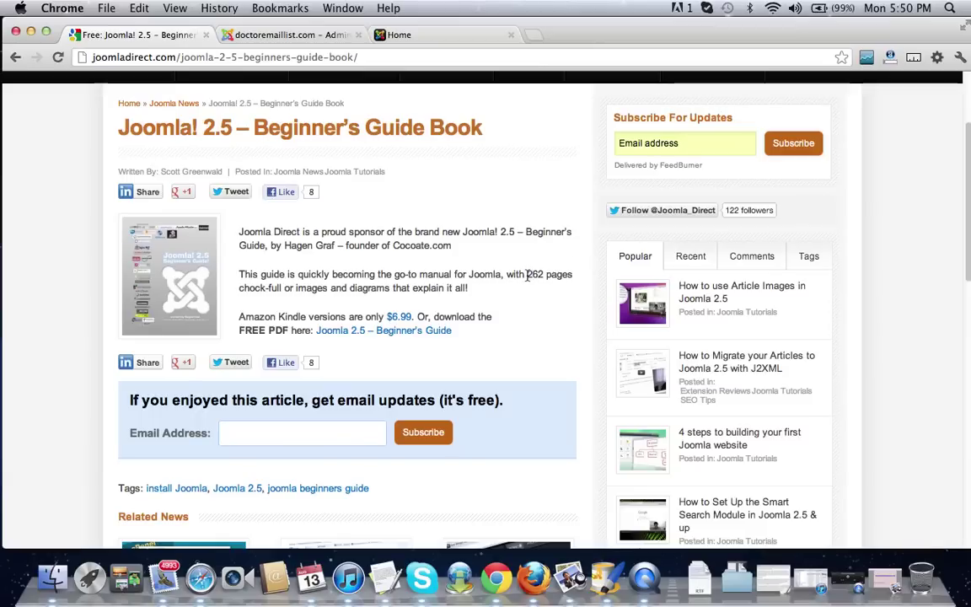
pyautogui.moveTo(527, 275); pyautogui.dragTo(559, 278)
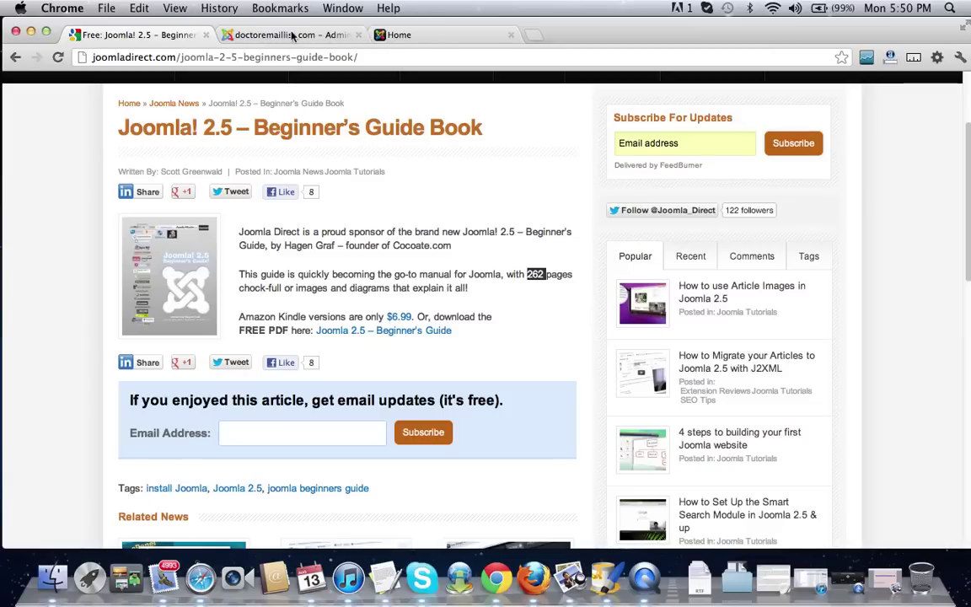
# - Scroll through the live DoctorEmailList home page, then switch back to the admin tab
pyautogui.click(442, 35)
pyautogui.scroll(-3, 128, 255)
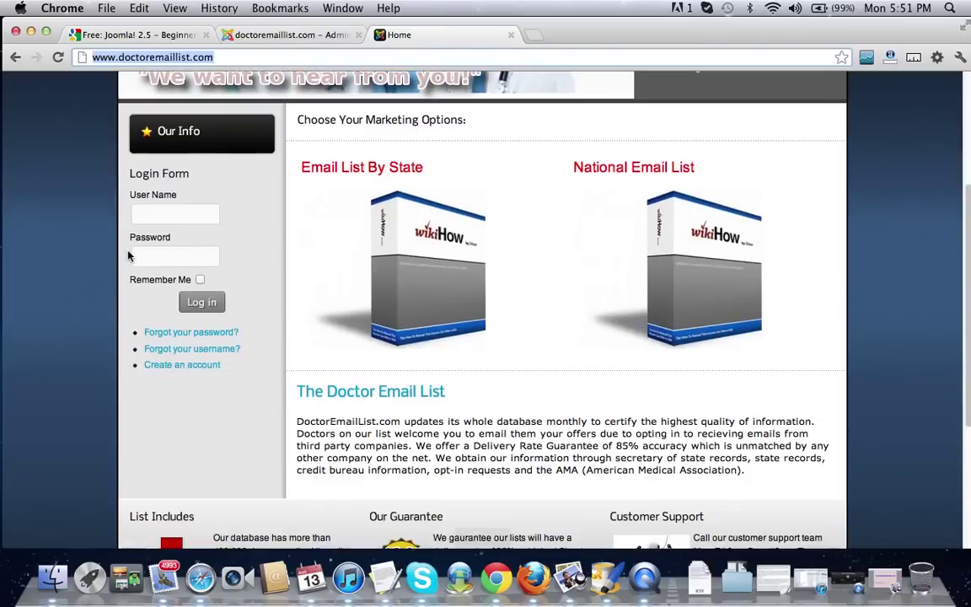
pyautogui.scroll(-2, 128, 254)
pyautogui.scroll(-2, 128, 254)
pyautogui.scroll(3, 130, 257)
pyautogui.scroll(3, 130, 257)
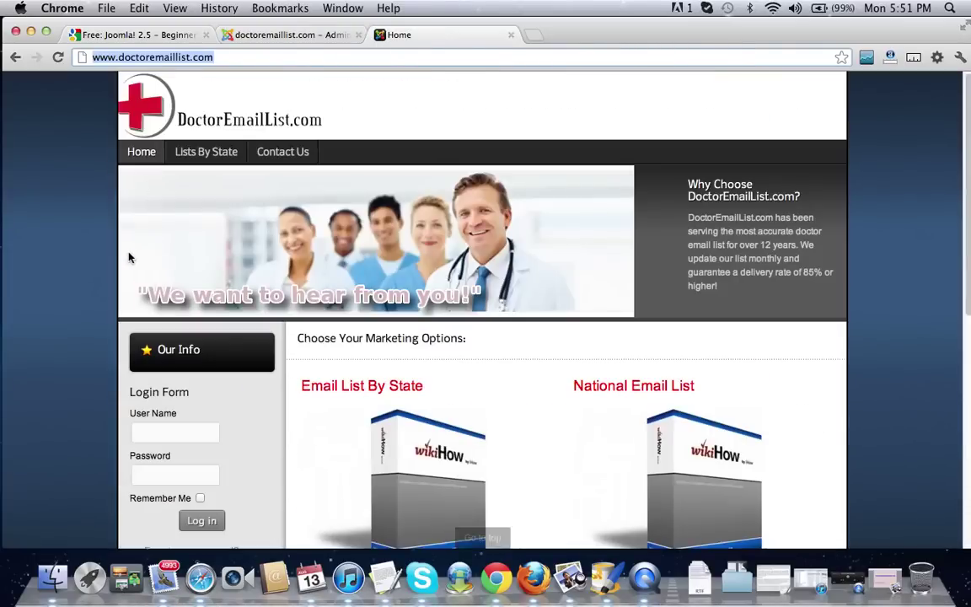
pyautogui.click(289, 36)
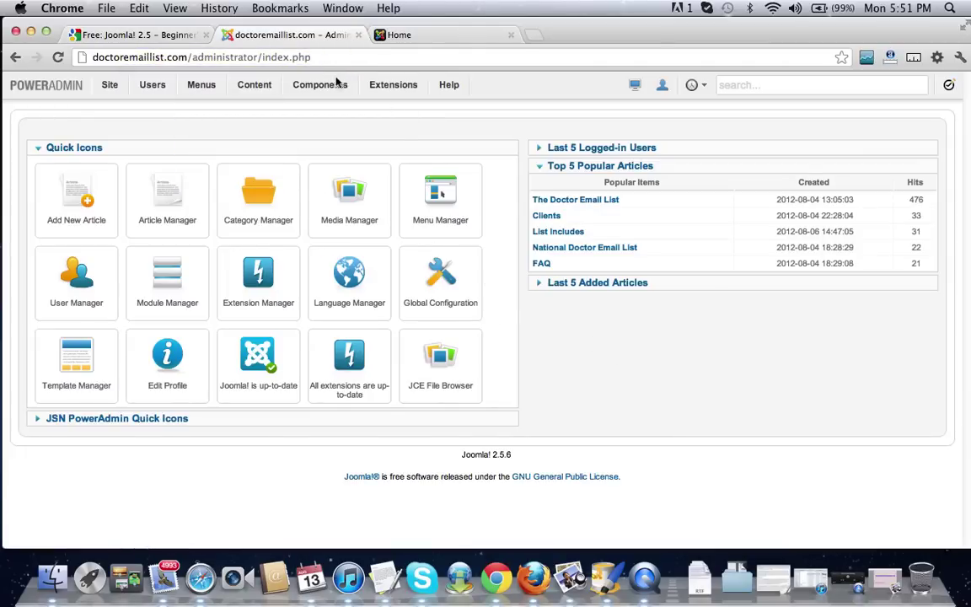
pyautogui.moveTo(393, 86)
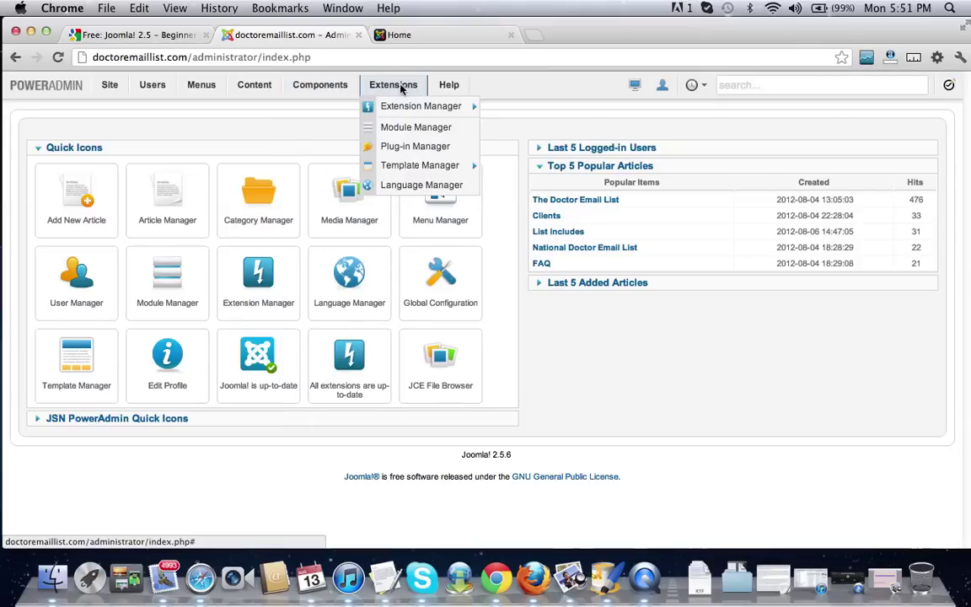
pyautogui.moveTo(421, 106)
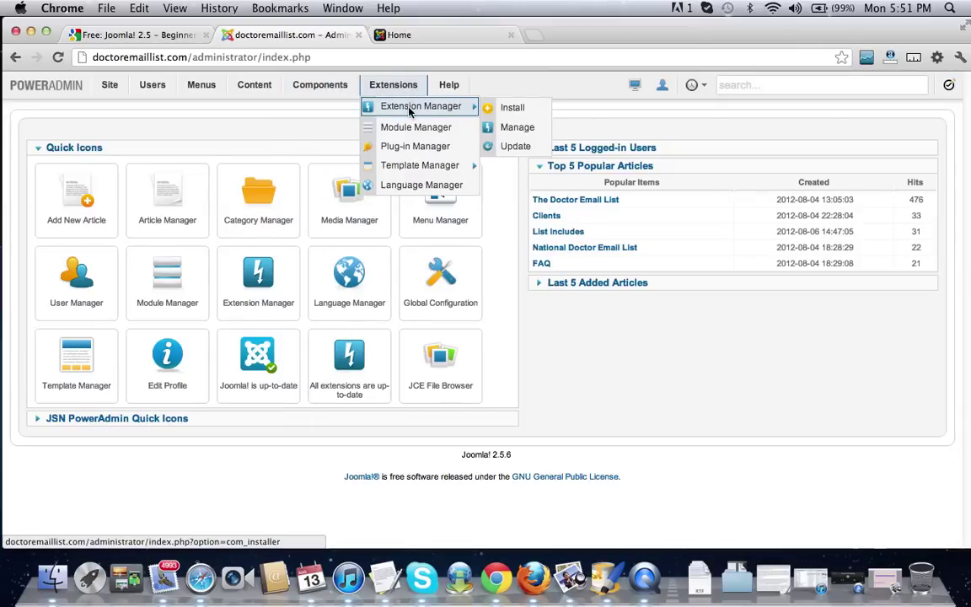
# - Open the extension install page and browse the Downloads folder for a package file
pyautogui.click(411, 111)
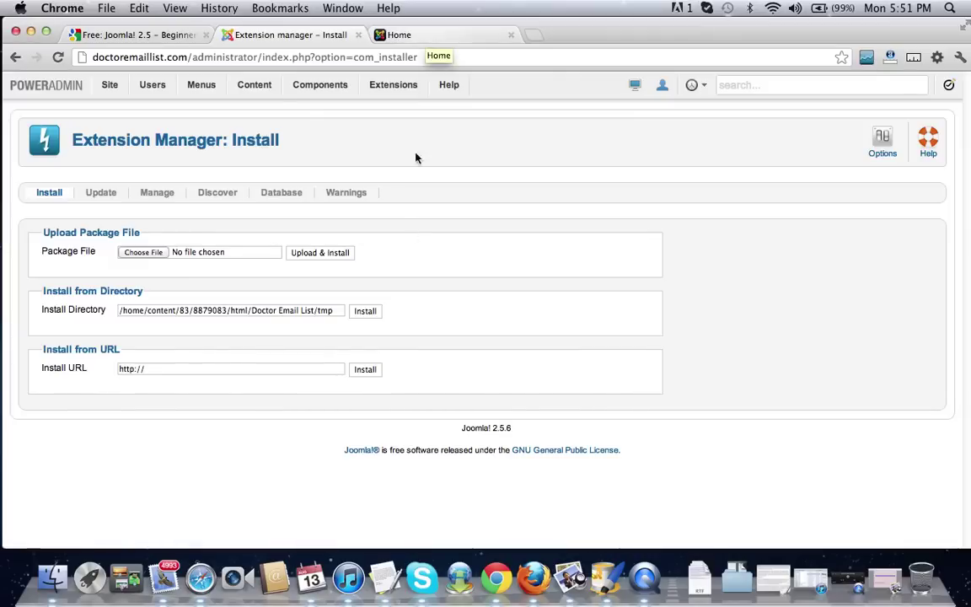
pyautogui.click(147, 253)
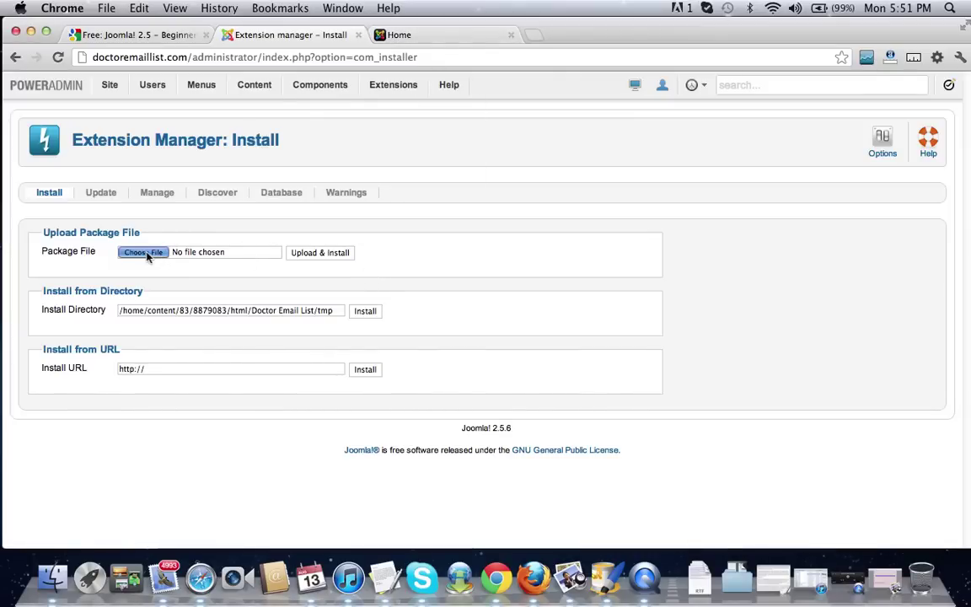
pyautogui.click(293, 204)
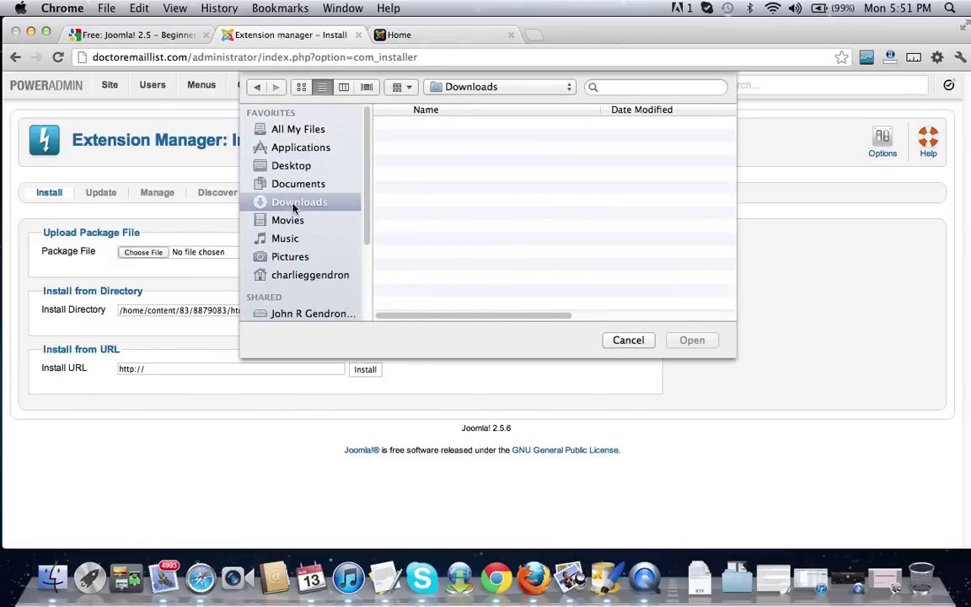
pyautogui.scroll(-2, 590, 184)
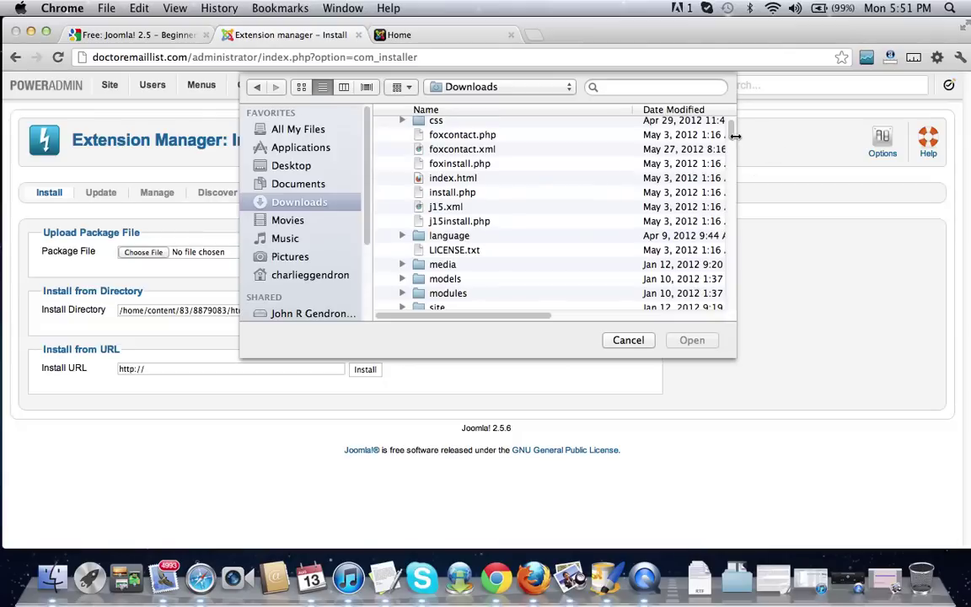
pyautogui.moveTo(732, 130); pyautogui.dragTo(732, 172)
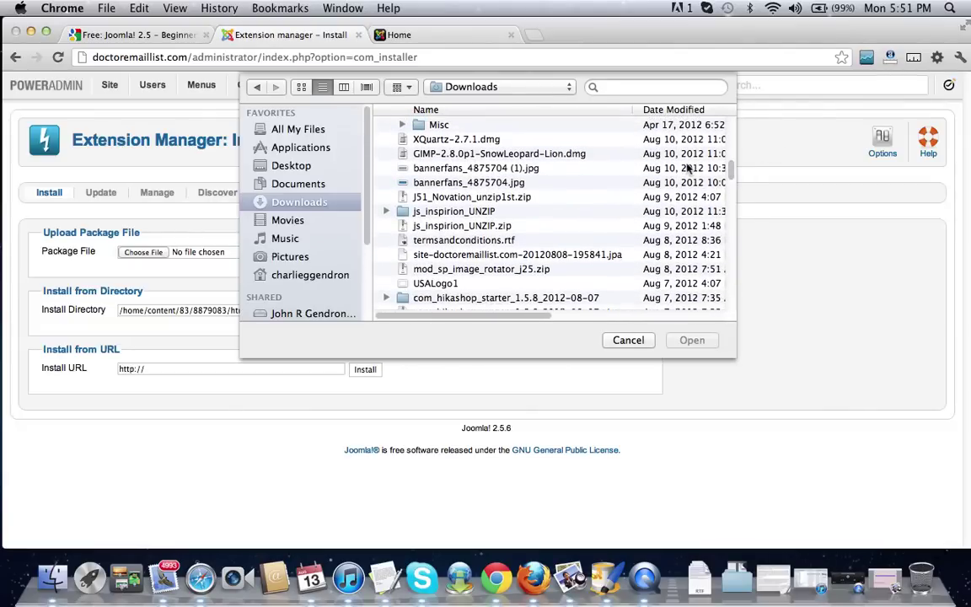
# - Look over the J51_Novation and js_inspirion_UNZIP.zip packages, then cancel the file choice
pyautogui.click(449, 199)
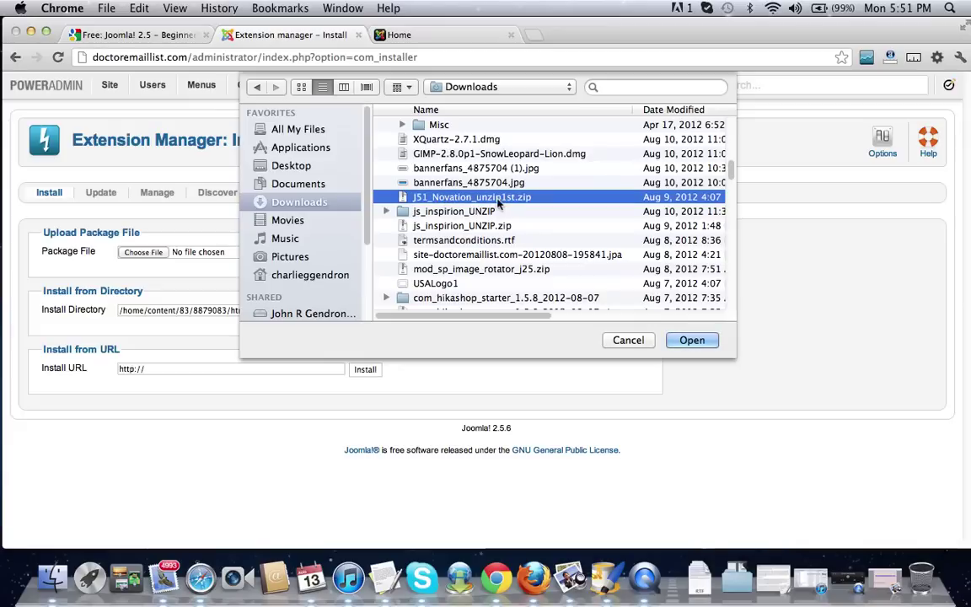
pyautogui.click(476, 215)
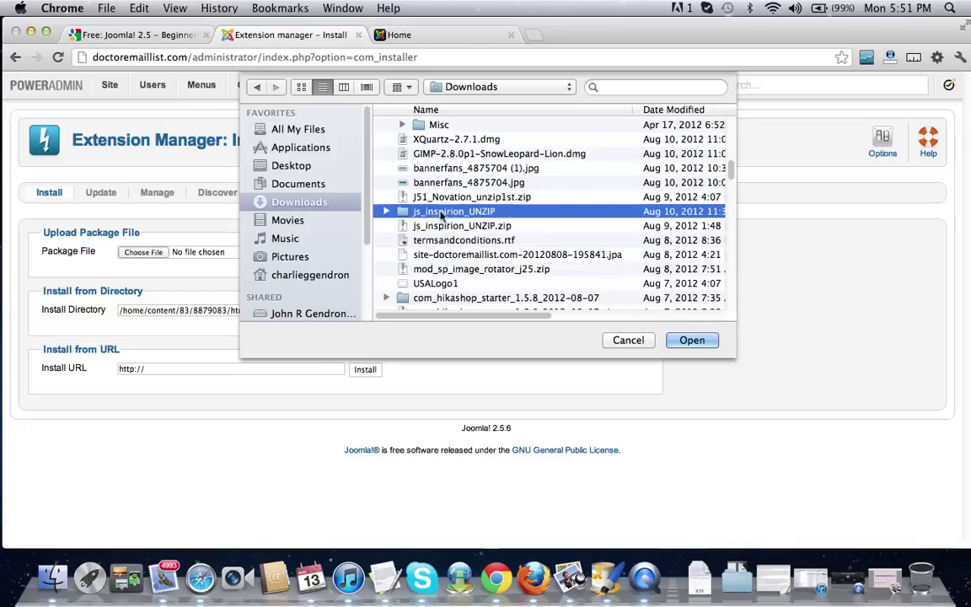
pyautogui.press('Up')
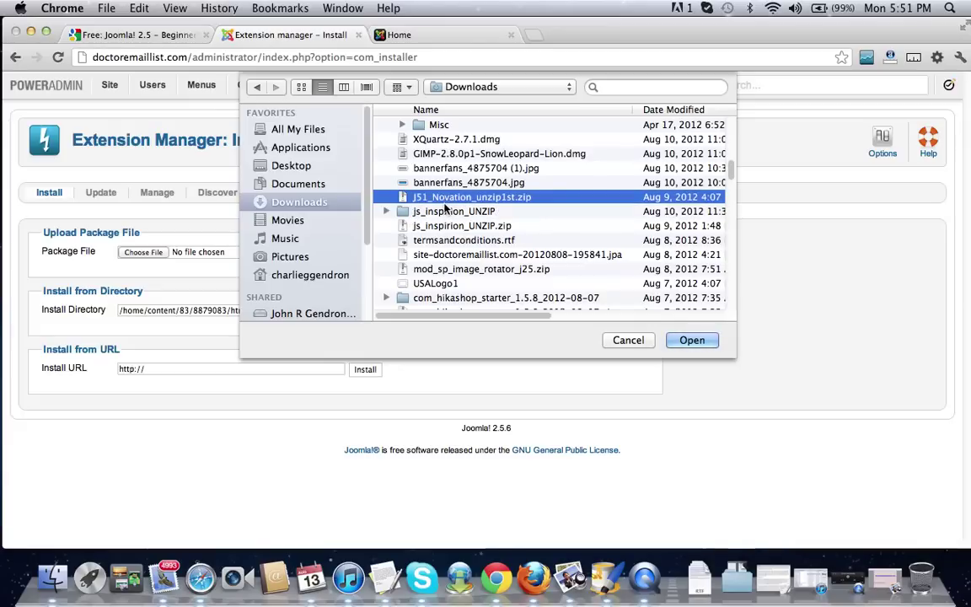
pyautogui.press('Down')
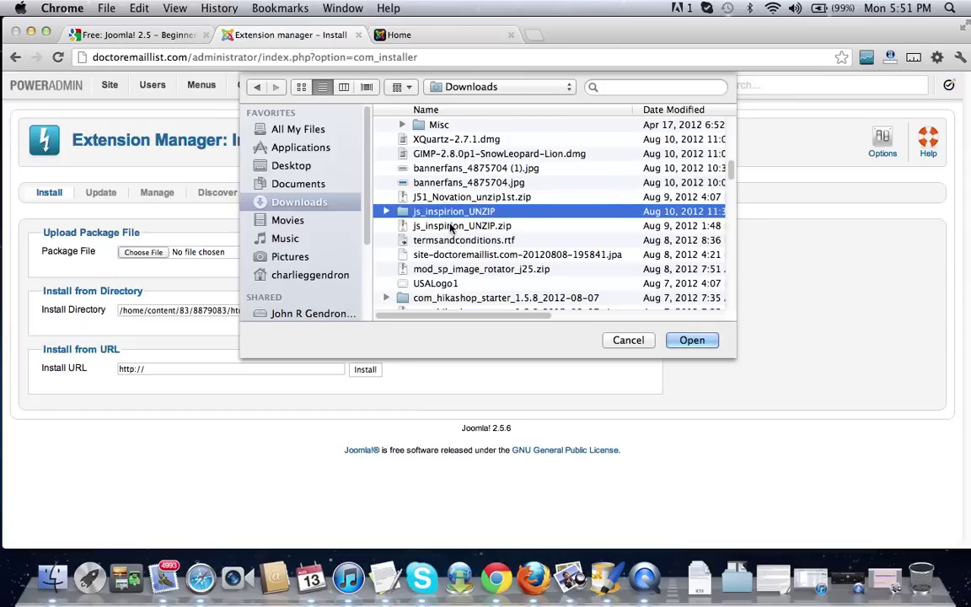
pyautogui.click(439, 227)
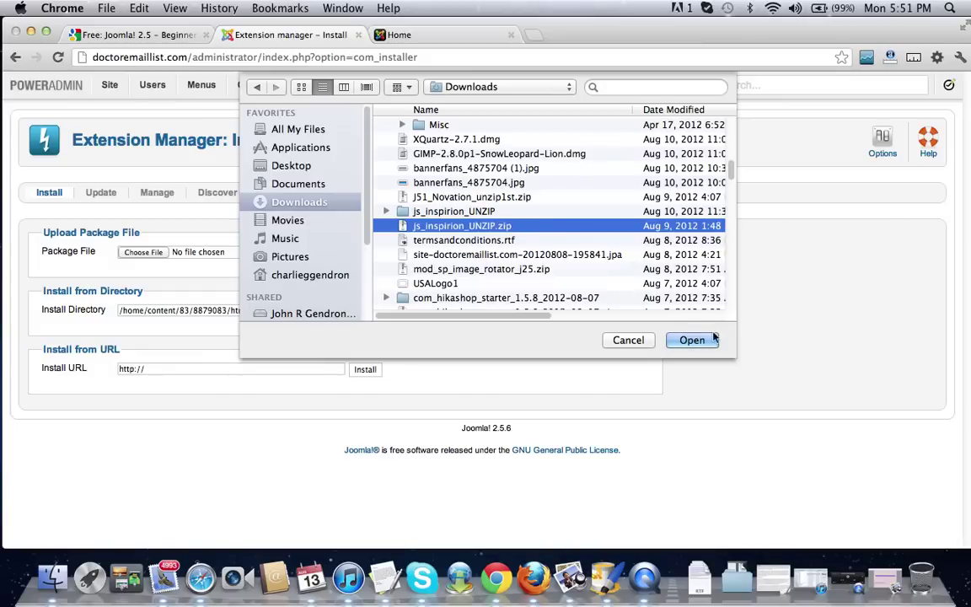
pyautogui.click(636, 341)
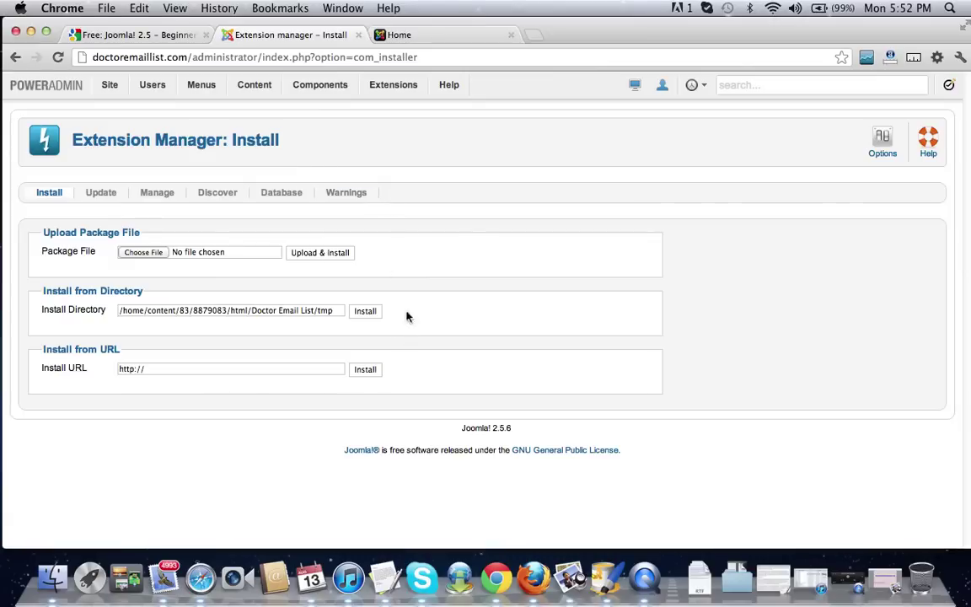
pyautogui.moveTo(420, 106)
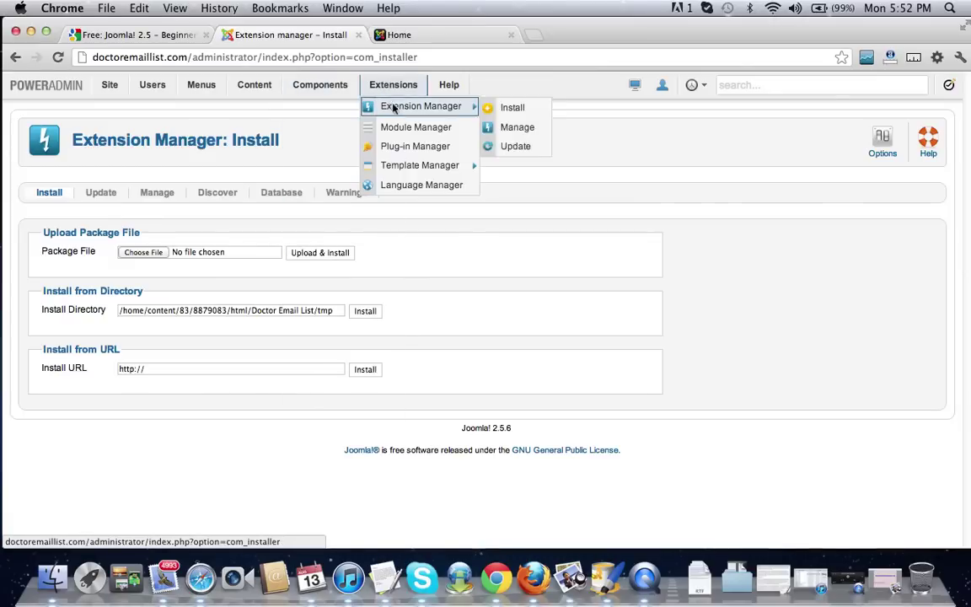
# - Open the Template Manager, glance at the live site, and return to the Styles list
pyautogui.moveTo(418, 165)
pyautogui.click(410, 171)
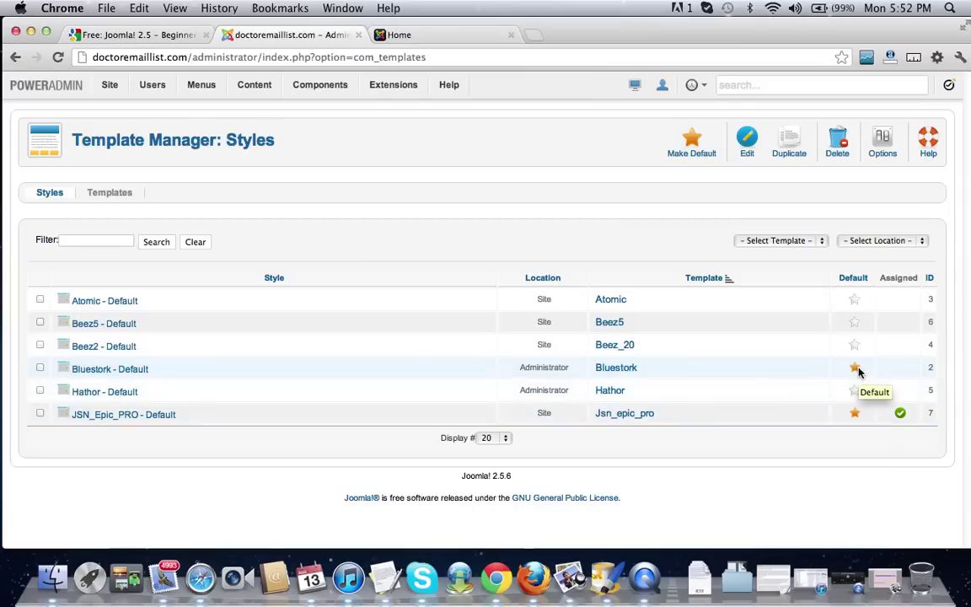
pyautogui.click(421, 34)
pyautogui.click(291, 34)
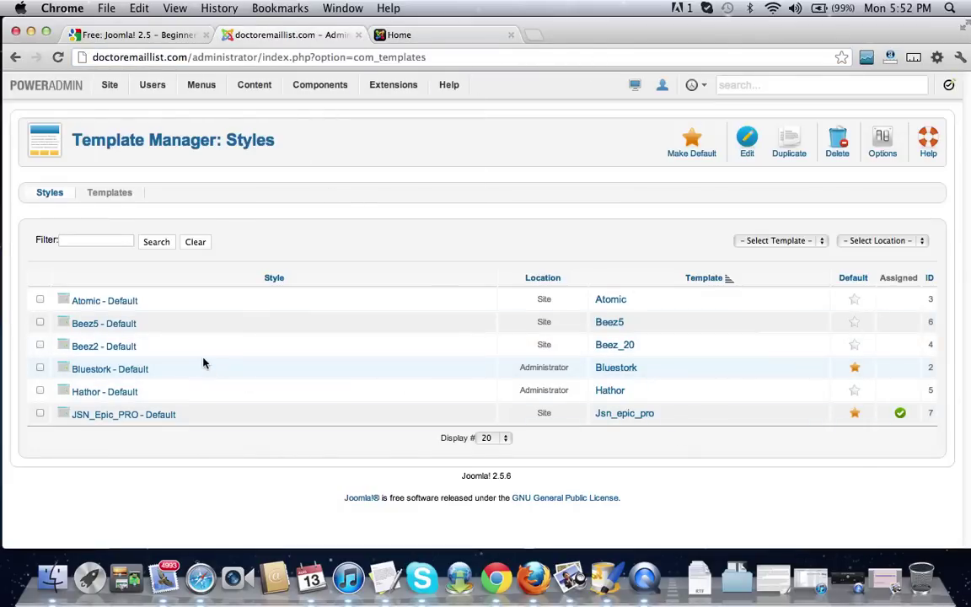
# - Open the JSN_Epic_PRO - Default template style and scroll through its parameters
pyautogui.click(98, 415)
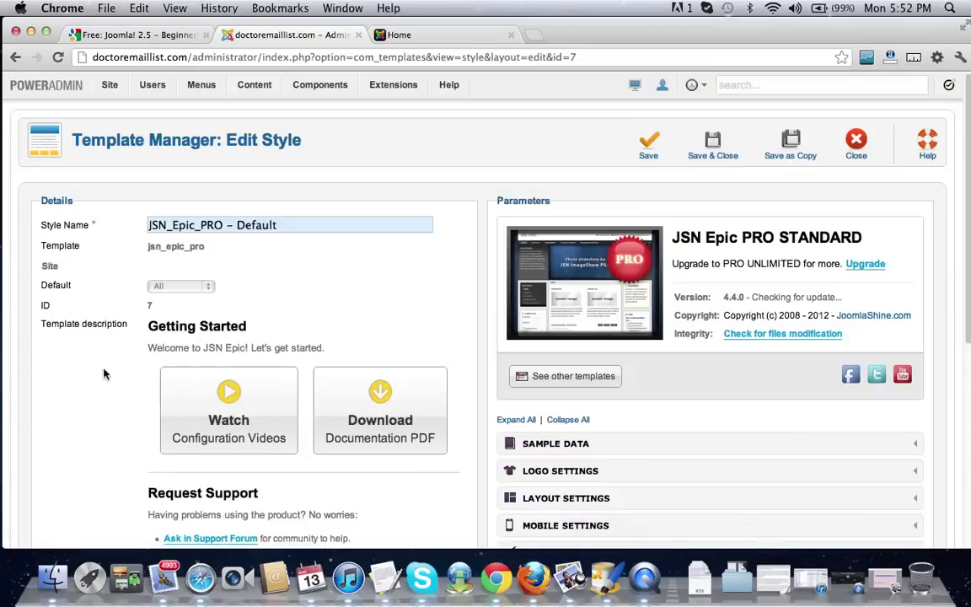
pyautogui.scroll(-3, 423, 327)
pyautogui.scroll(-1, 422, 320)
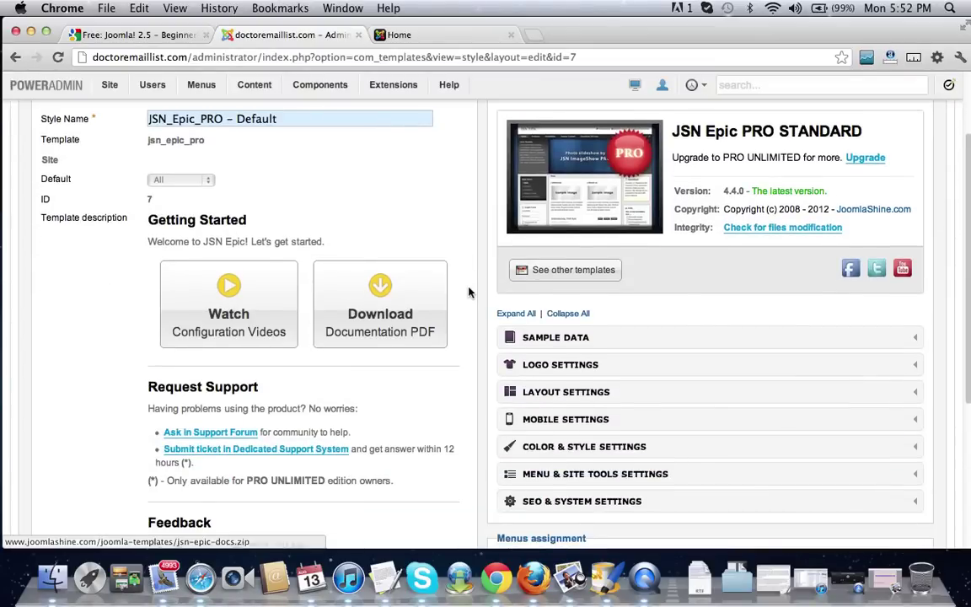
pyautogui.scroll(3, 421, 320)
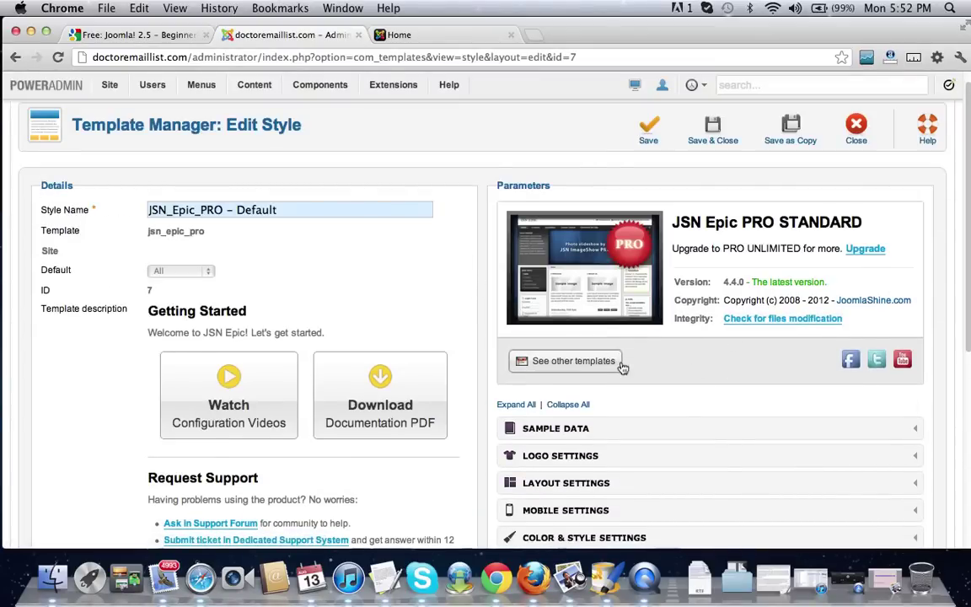
pyautogui.scroll(-1, 734, 377)
# - Expand the SAMPLE DATA section, then briefly check the live DoctorEmailList site
pyautogui.click(816, 394)
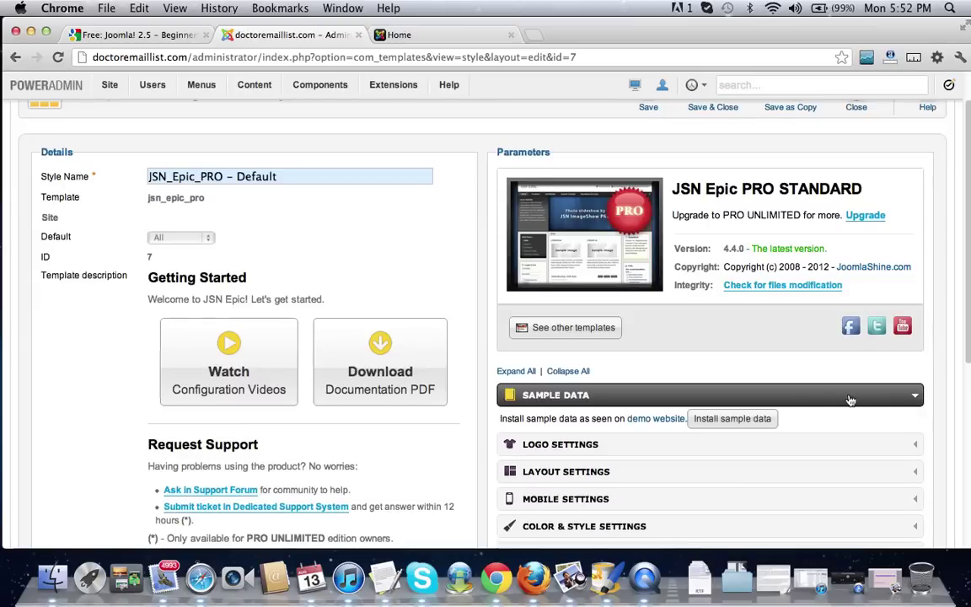
pyautogui.scroll(-1, 809, 404)
pyautogui.scroll(-1, 811, 394)
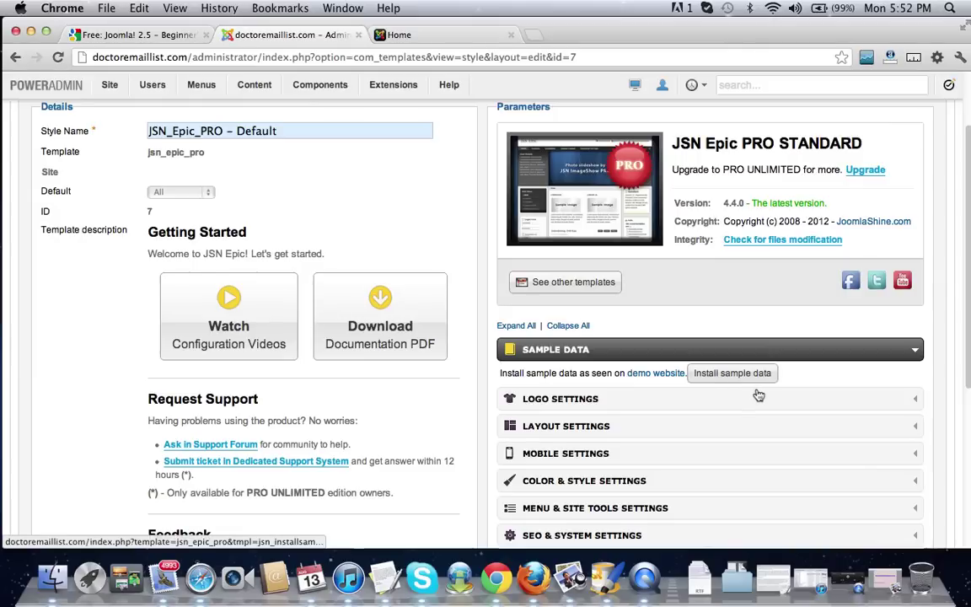
pyautogui.click(397, 35)
pyautogui.click(331, 36)
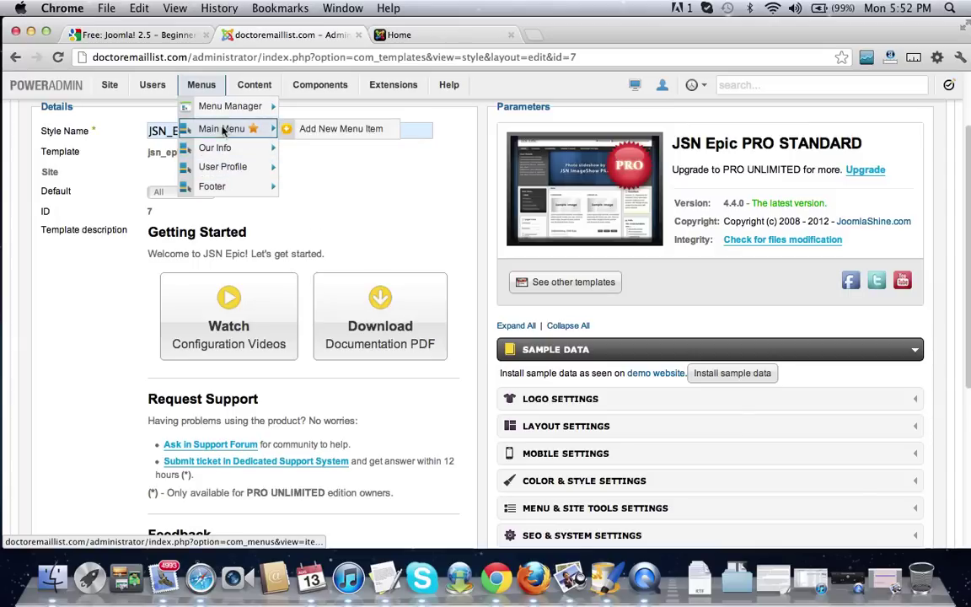
pyautogui.moveTo(287, 125)
pyautogui.moveTo(253, 84)
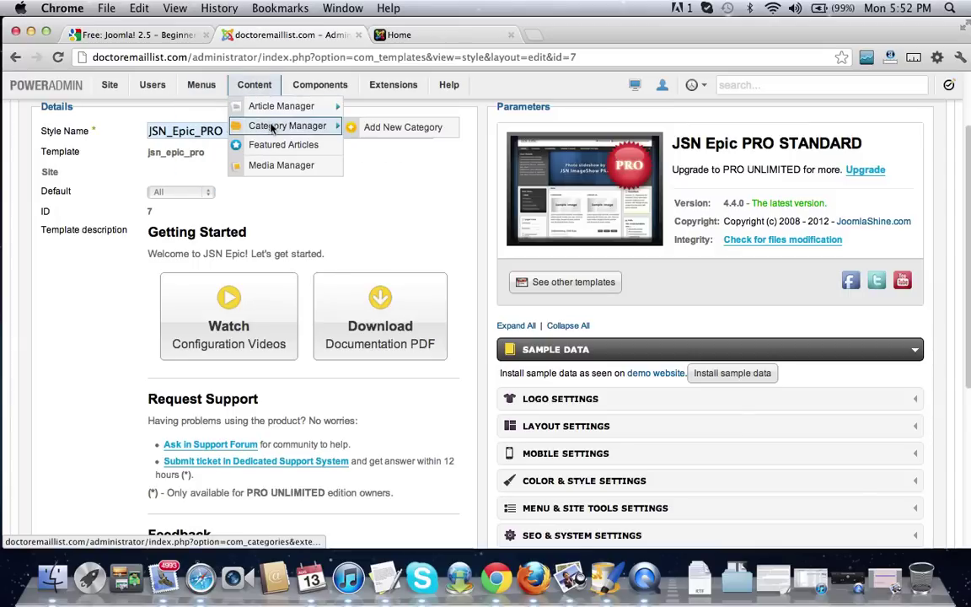
# - Show the article Category Manager with the five published categories, including Site Map, Footer and Website
pyautogui.click(272, 132)
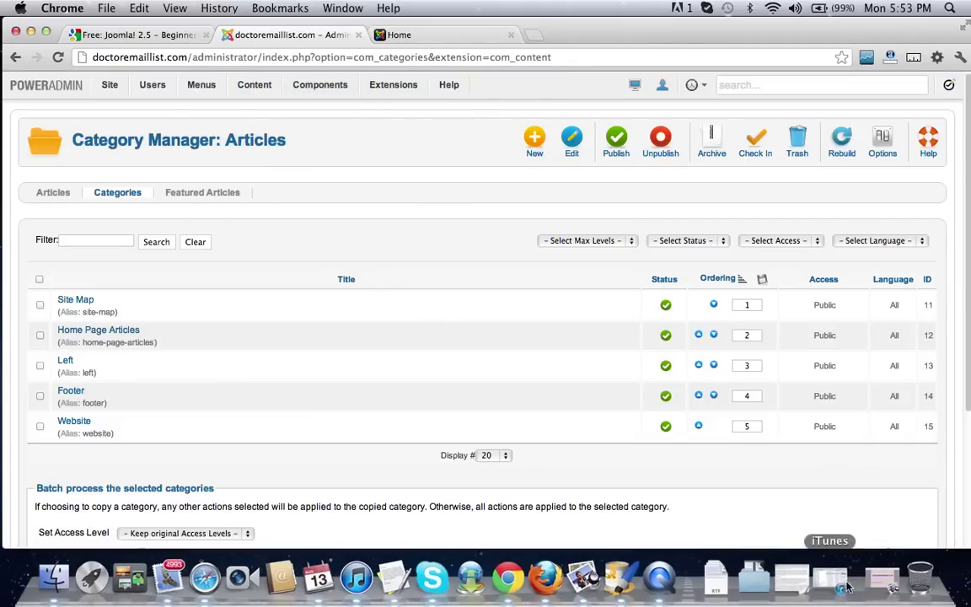
pyautogui.click(808, 578)
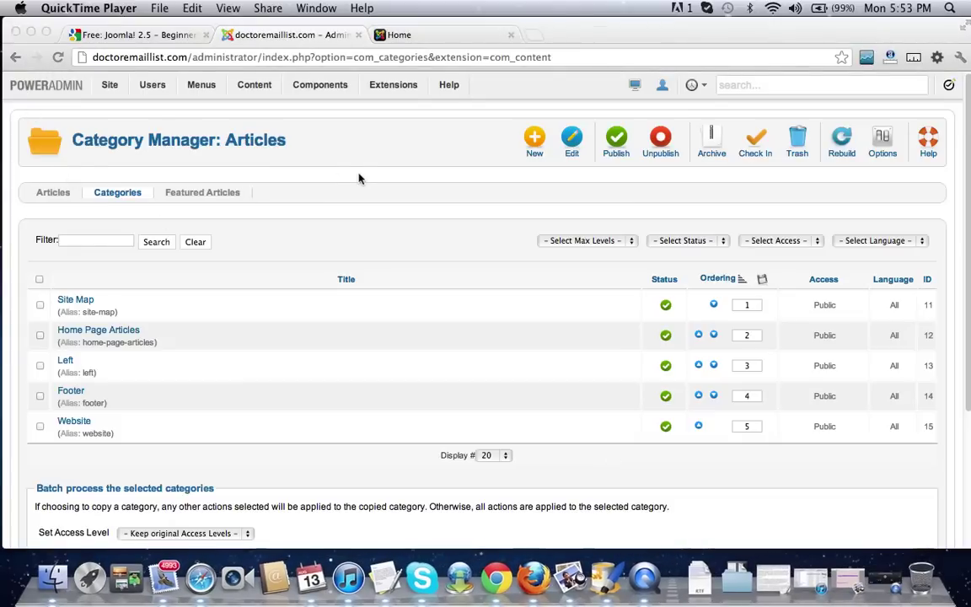
pyautogui.click(412, 134)
pyautogui.moveTo(287, 126)
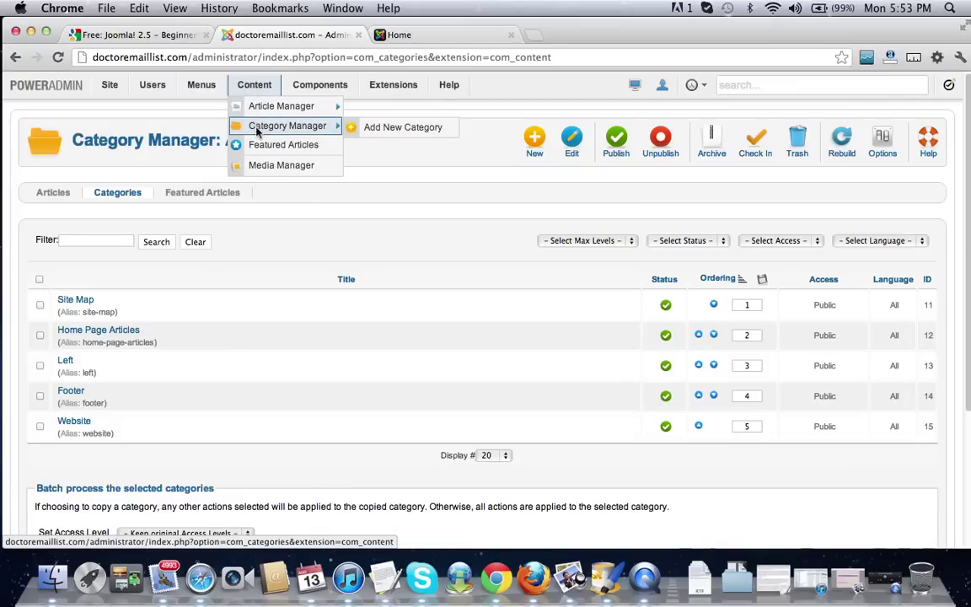
# - Open the Site Map category, check its Title field, and save and close it
pyautogui.click(257, 127)
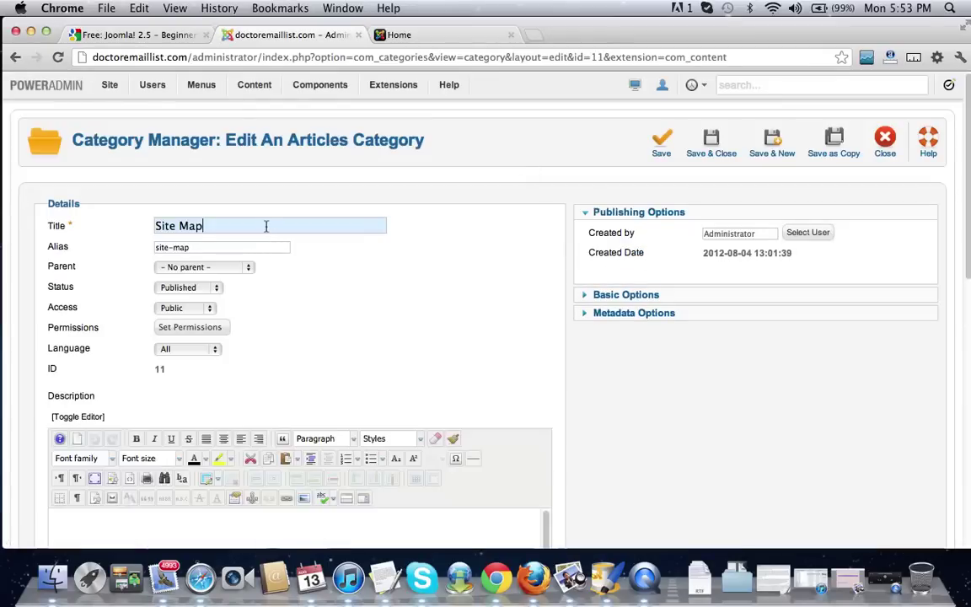
pyautogui.scroll(-2, 266, 225)
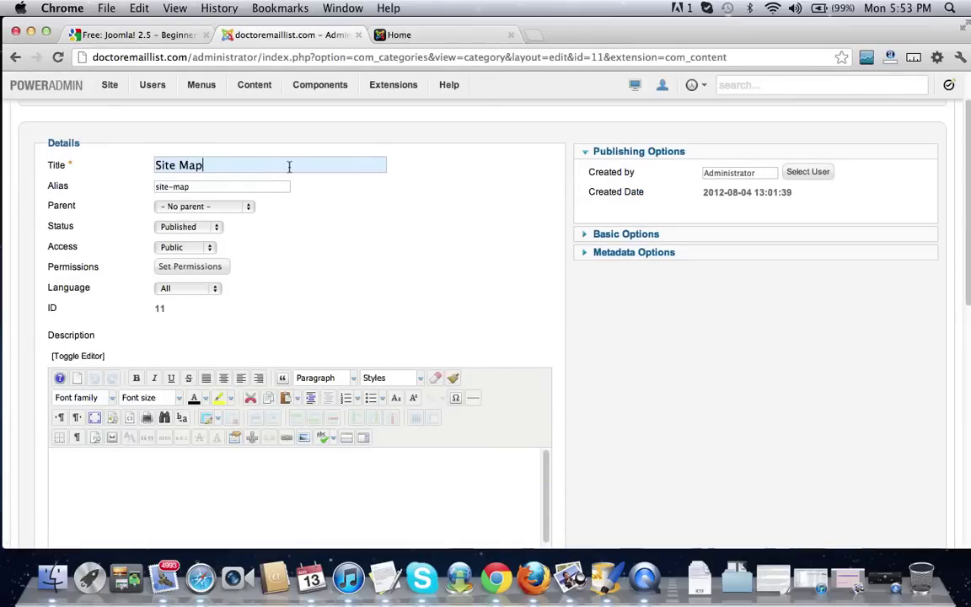
pyautogui.moveTo(289, 164); pyautogui.dragTo(130, 163)
pyautogui.scroll(2, 446, 216)
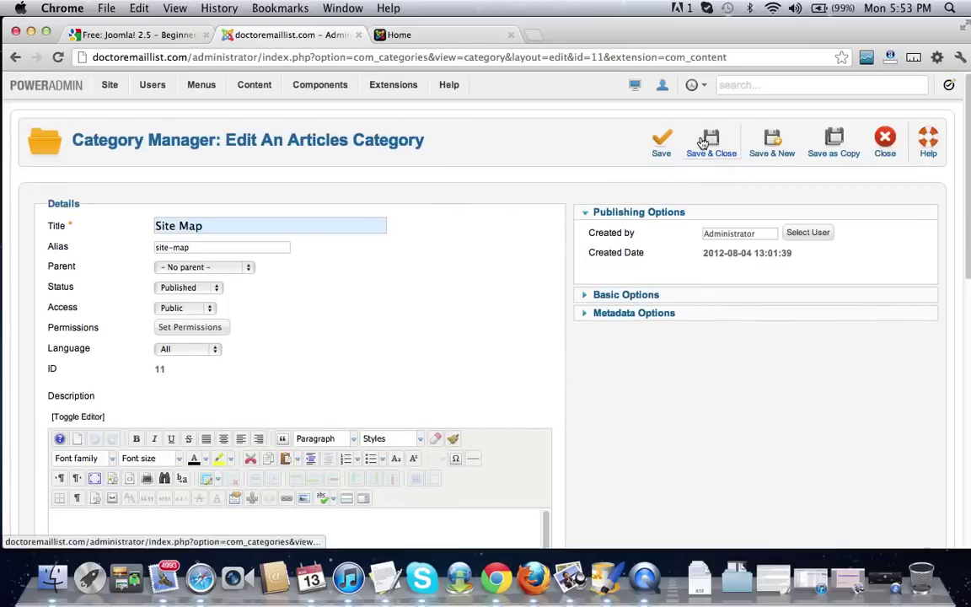
pyautogui.click(710, 143)
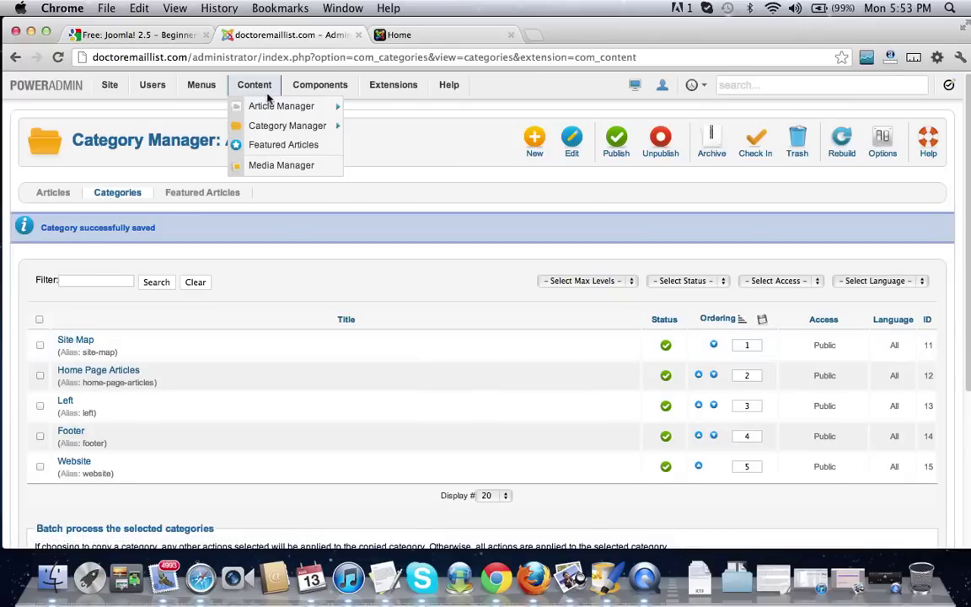
pyautogui.moveTo(280, 106)
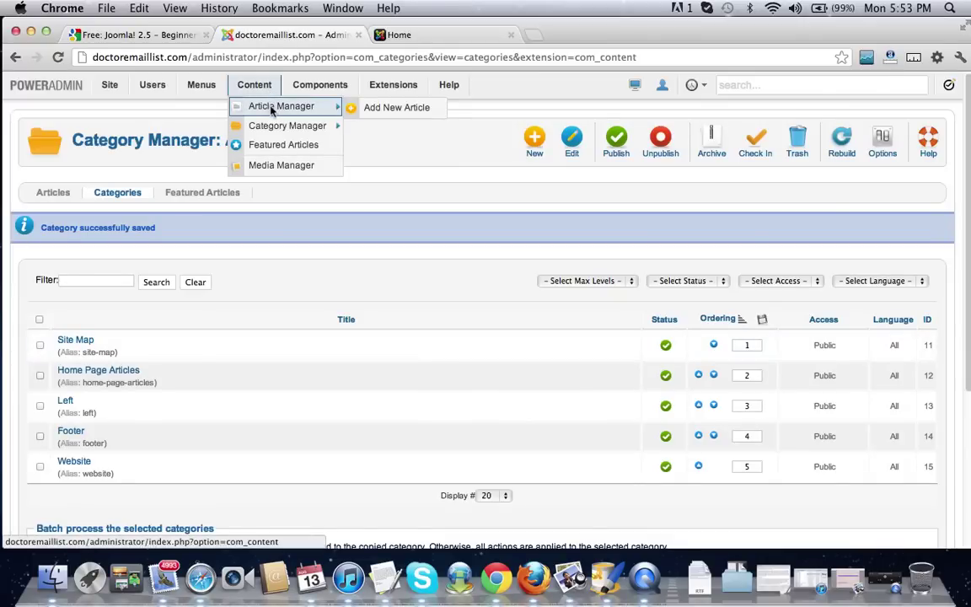
# - Open the About Us article from the Article Manager and keep its category as Left
pyautogui.click(272, 110)
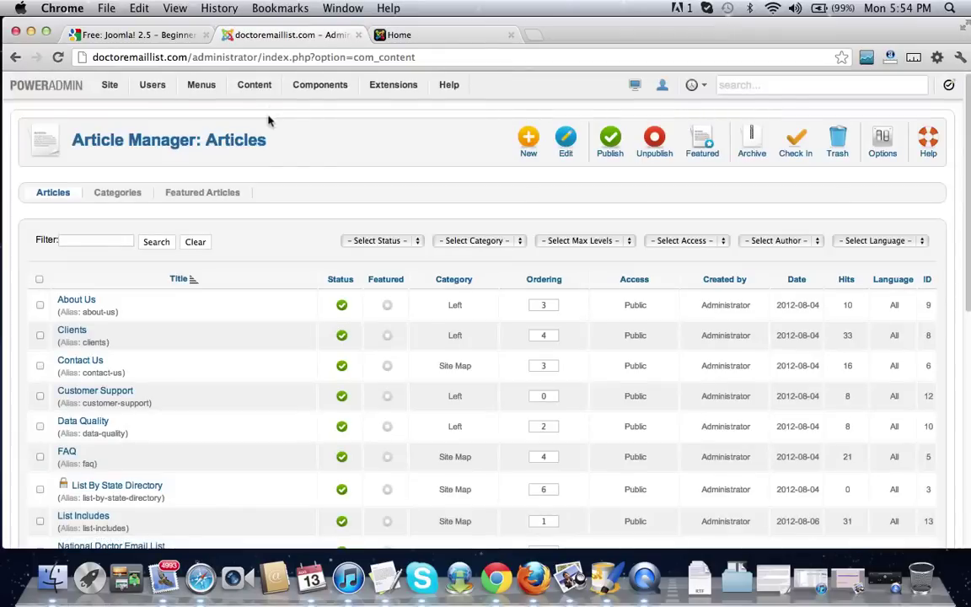
pyautogui.scroll(-1, 105, 315)
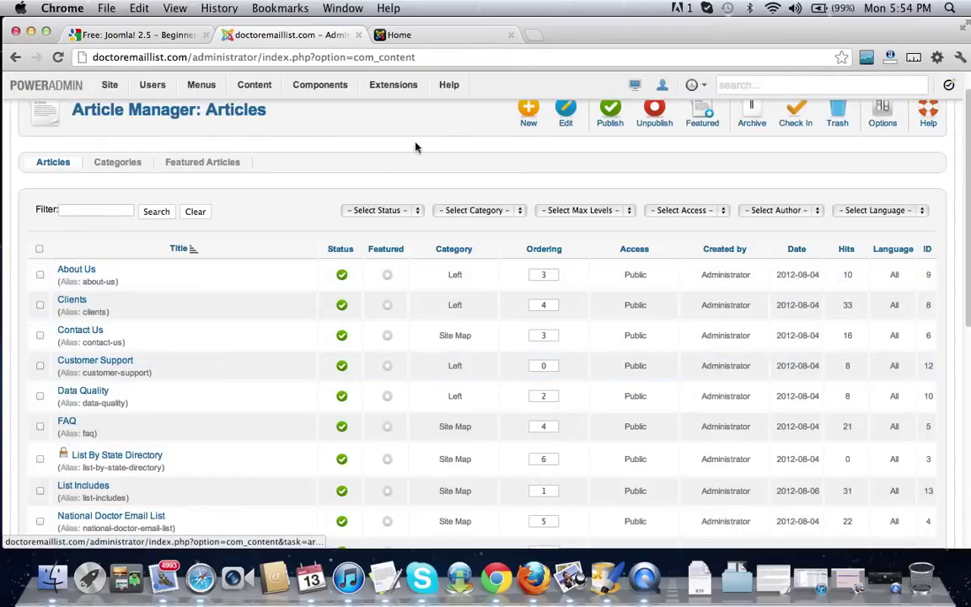
pyautogui.click(74, 271)
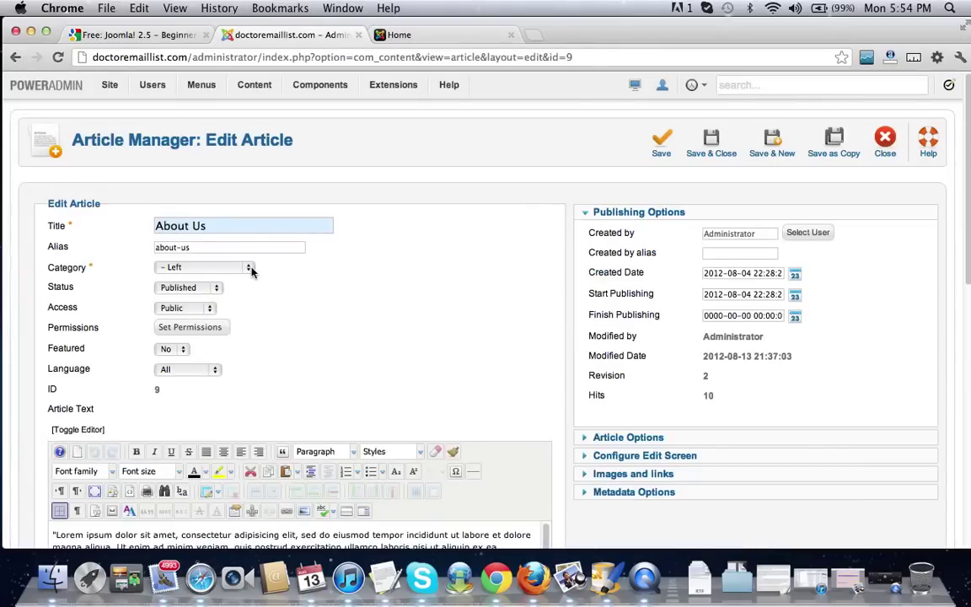
pyautogui.click(248, 267)
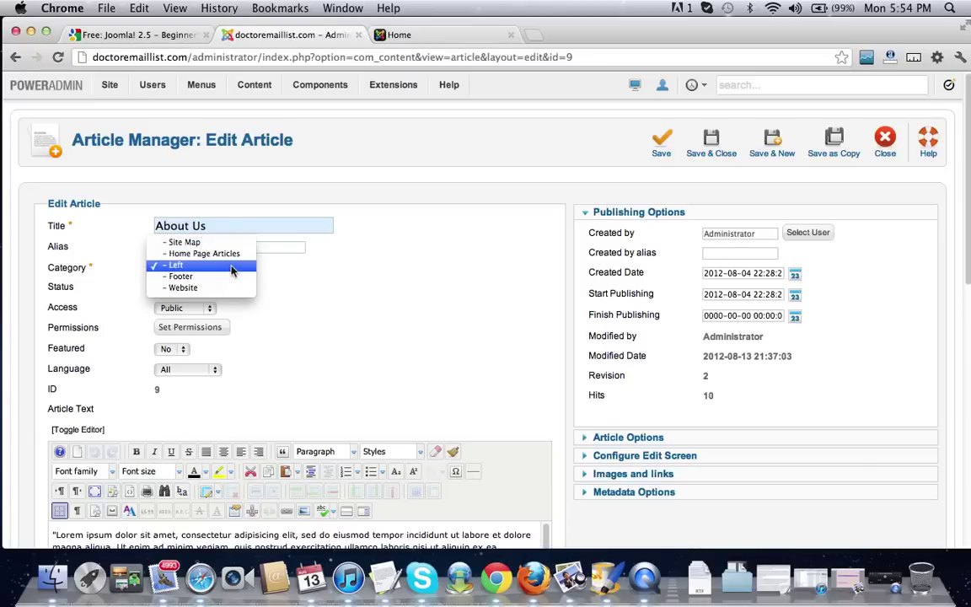
pyautogui.click(233, 270)
# - Review the About Us article content and save and close it
pyautogui.scroll(-4, 422, 337)
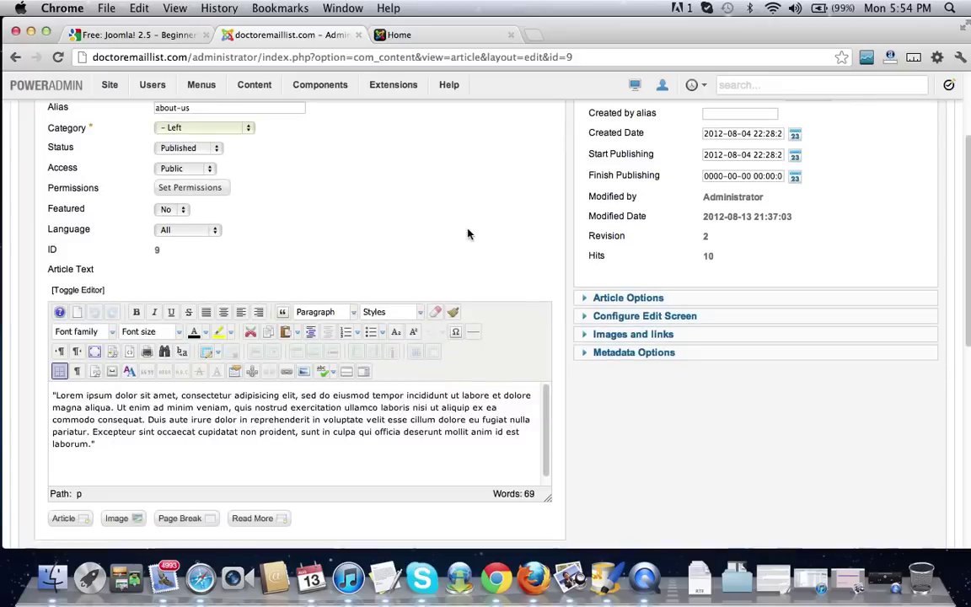
pyautogui.scroll(-1, 421, 337)
pyautogui.moveTo(436, 384)
pyautogui.mouseDown()
pyautogui.moveTo(95, 361)
pyautogui.moveTo(286, 395)
pyautogui.mouseUp()
pyautogui.scroll(5, 540, 158)
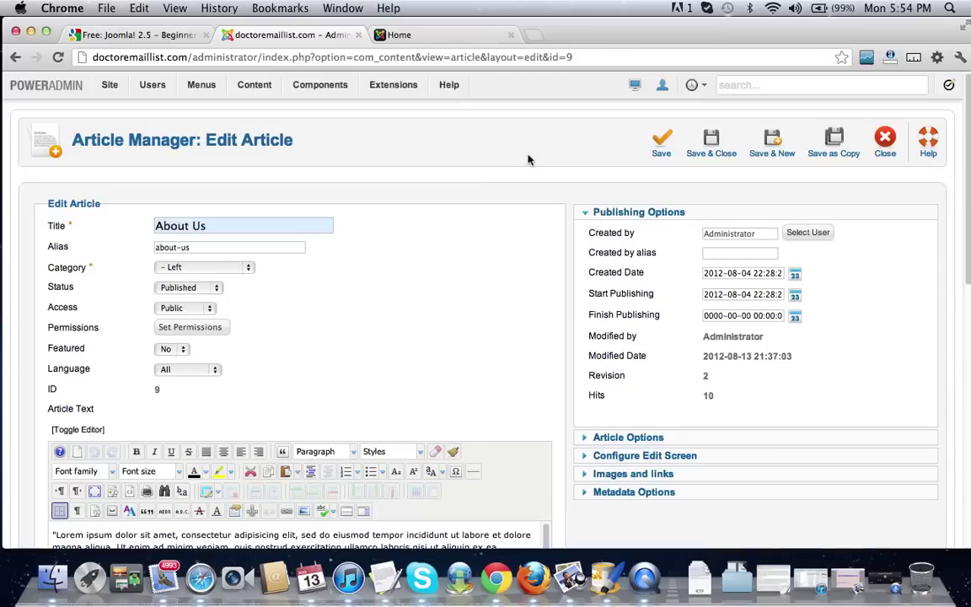
pyautogui.click(715, 138)
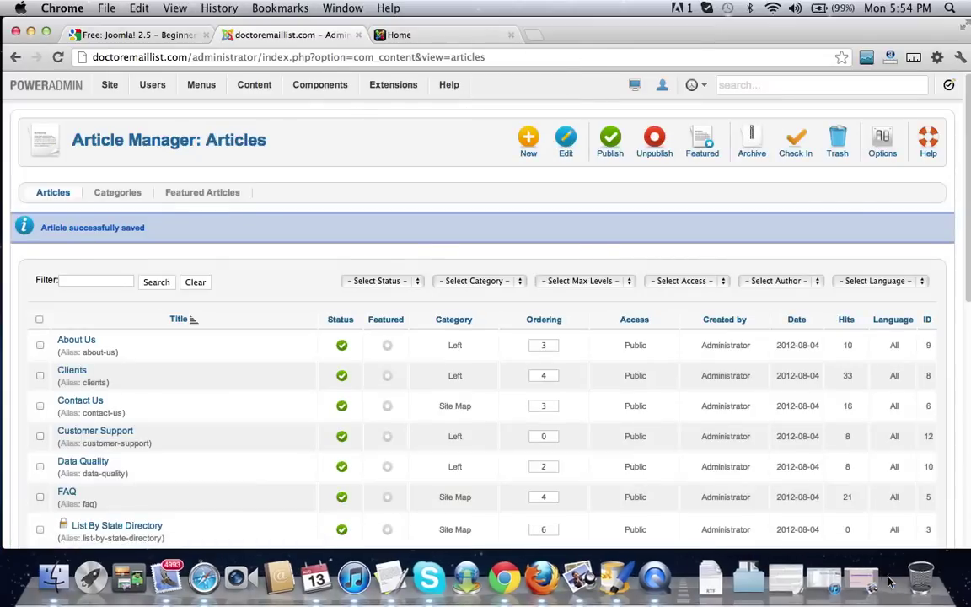
# - From the Menu Manager, check the live home page, then open the Main Menu's Home item
pyautogui.click(889, 582)
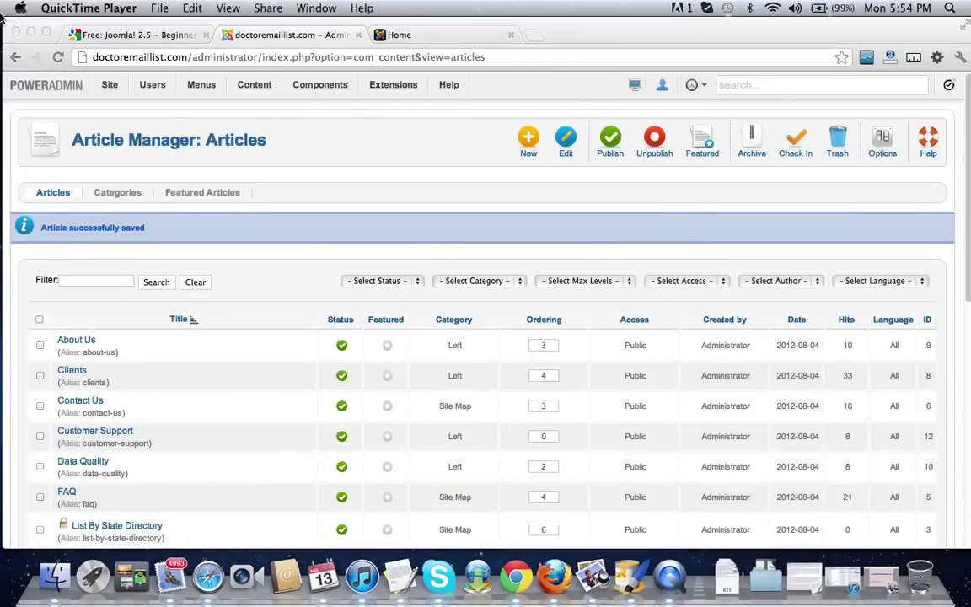
pyautogui.click(340, 156)
pyautogui.moveTo(202, 85)
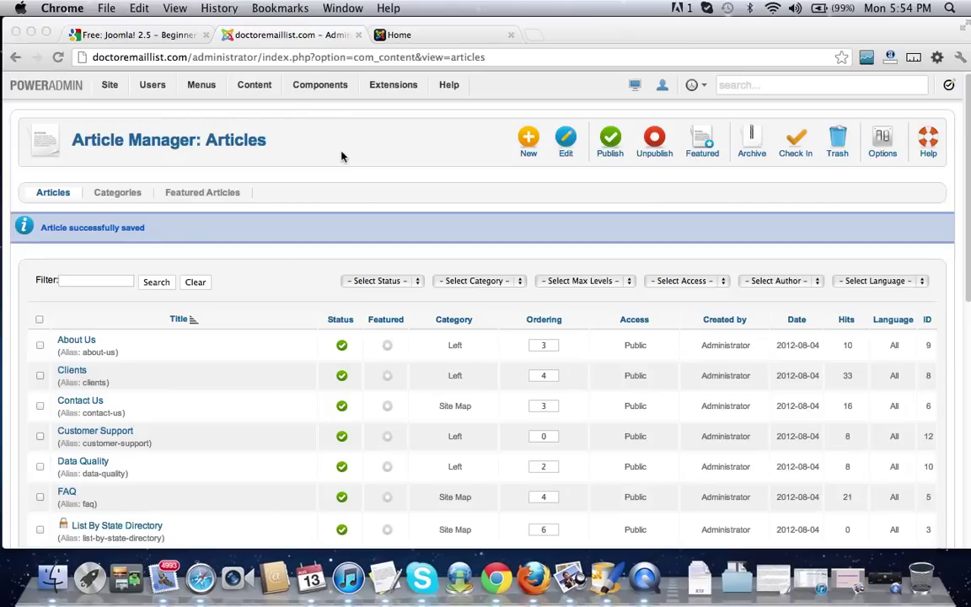
pyautogui.moveTo(229, 106)
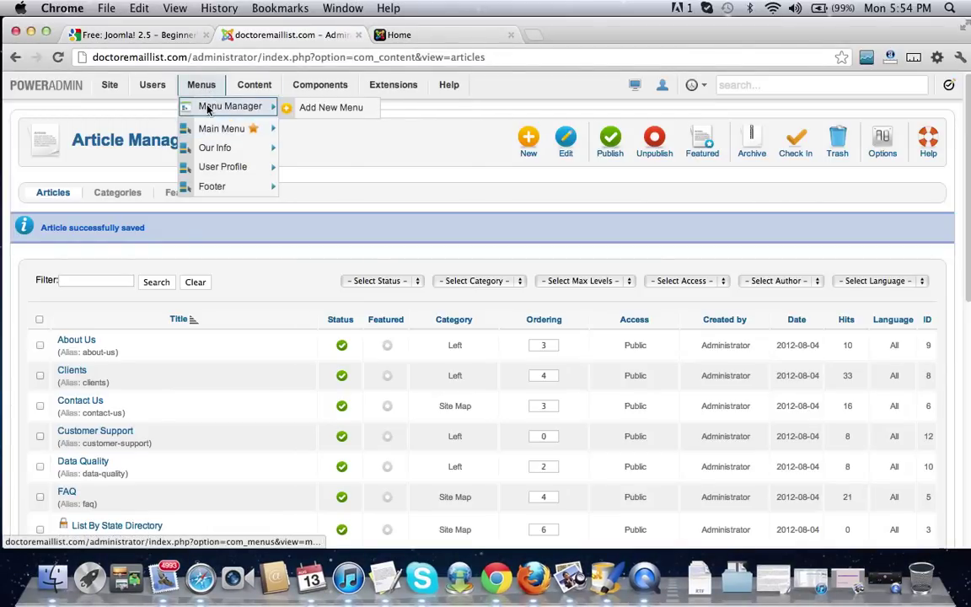
pyautogui.click(206, 108)
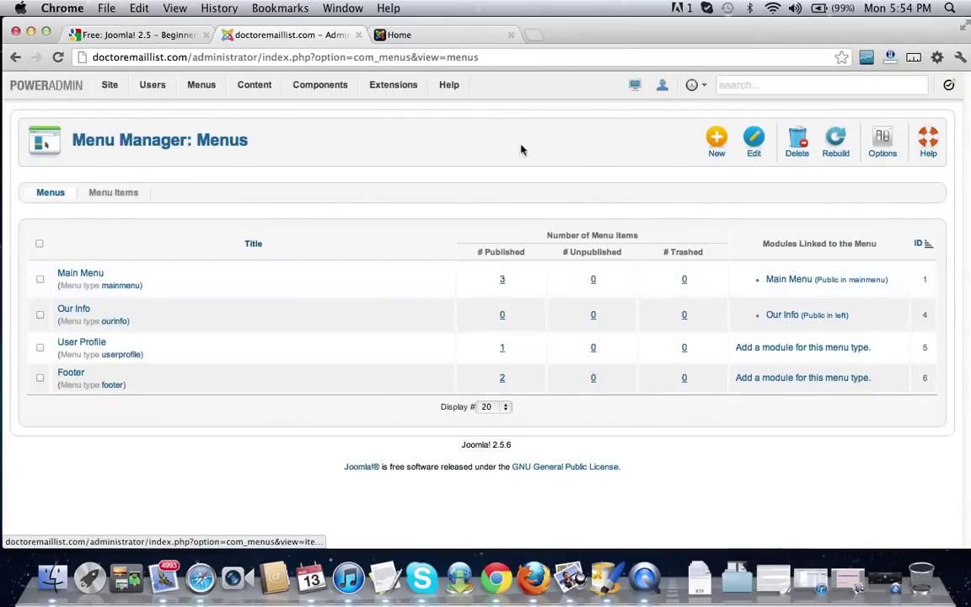
pyautogui.click(409, 34)
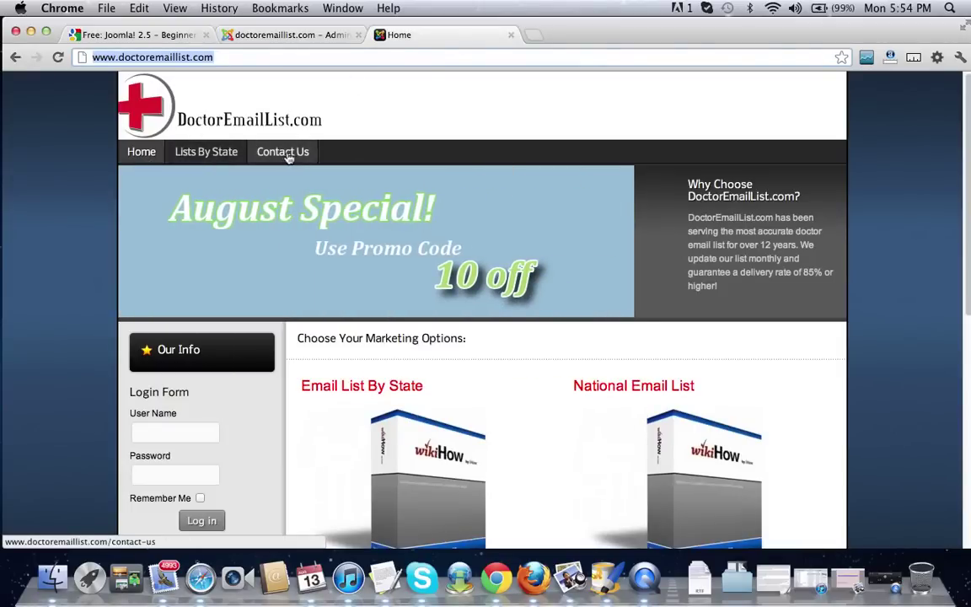
pyautogui.click(287, 34)
pyautogui.click(80, 273)
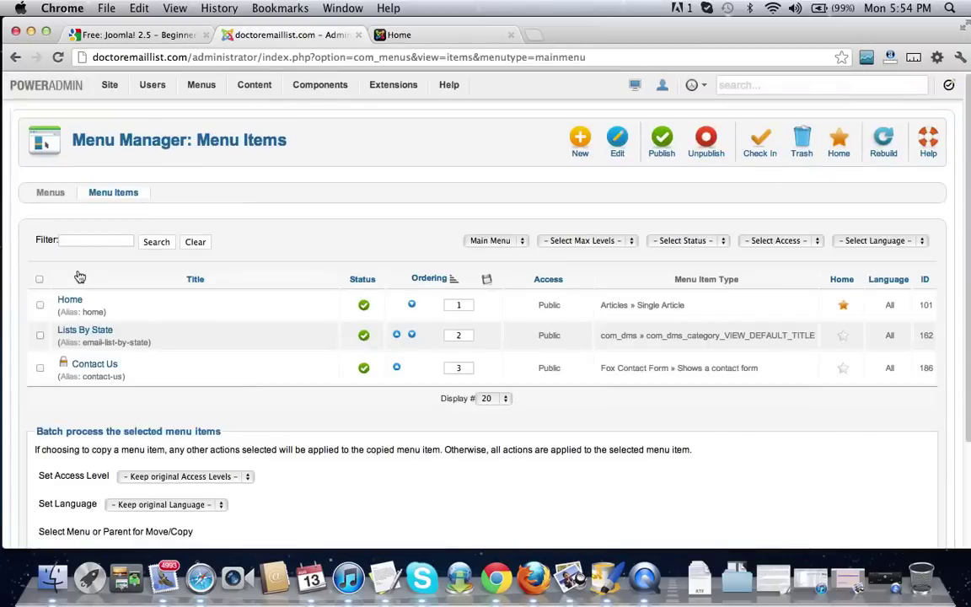
pyautogui.click(70, 300)
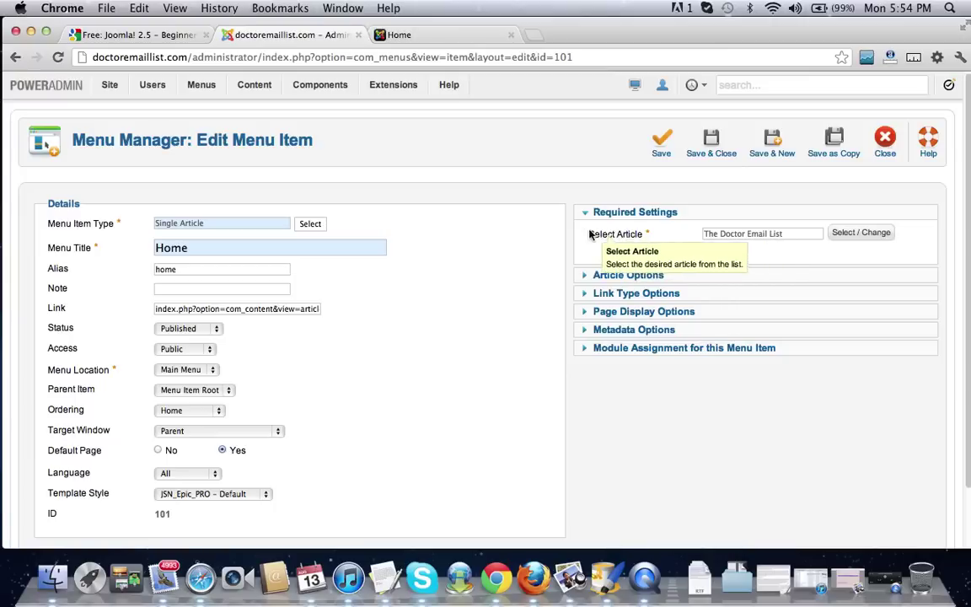
# - Keep Home as a Single Article linked to The Doctor Email List and save it
pyautogui.click(846, 233)
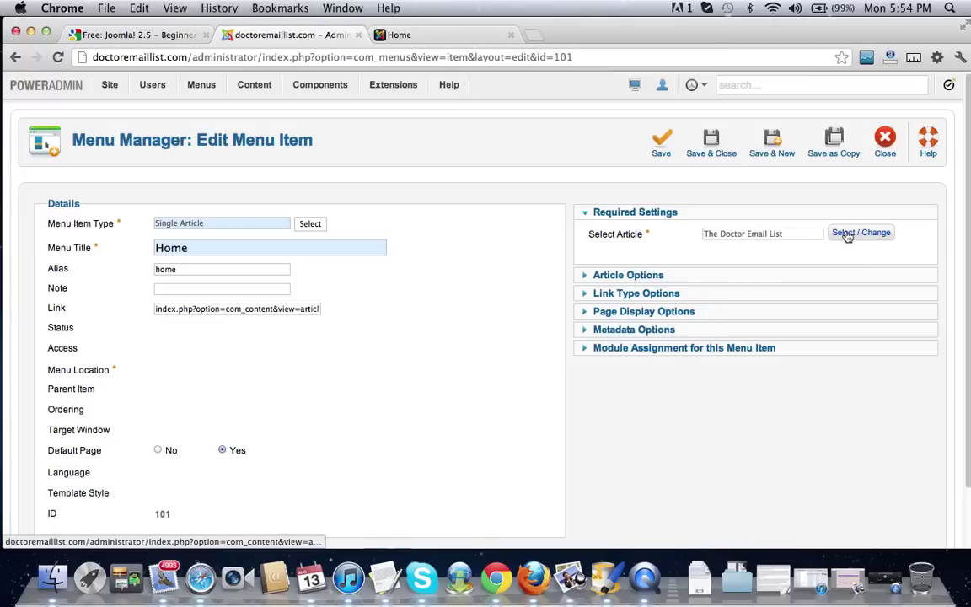
pyautogui.click(793, 130)
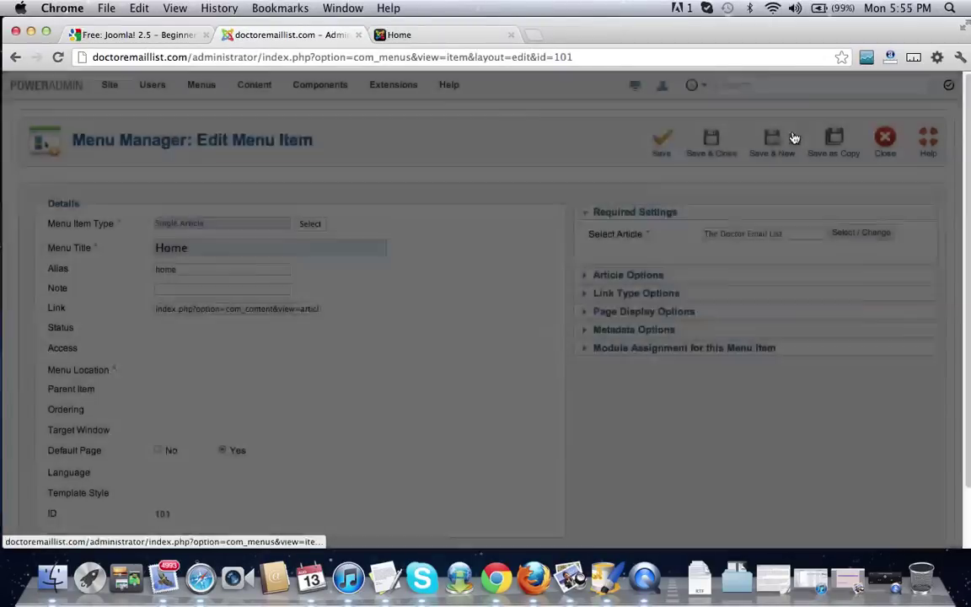
pyautogui.click(311, 224)
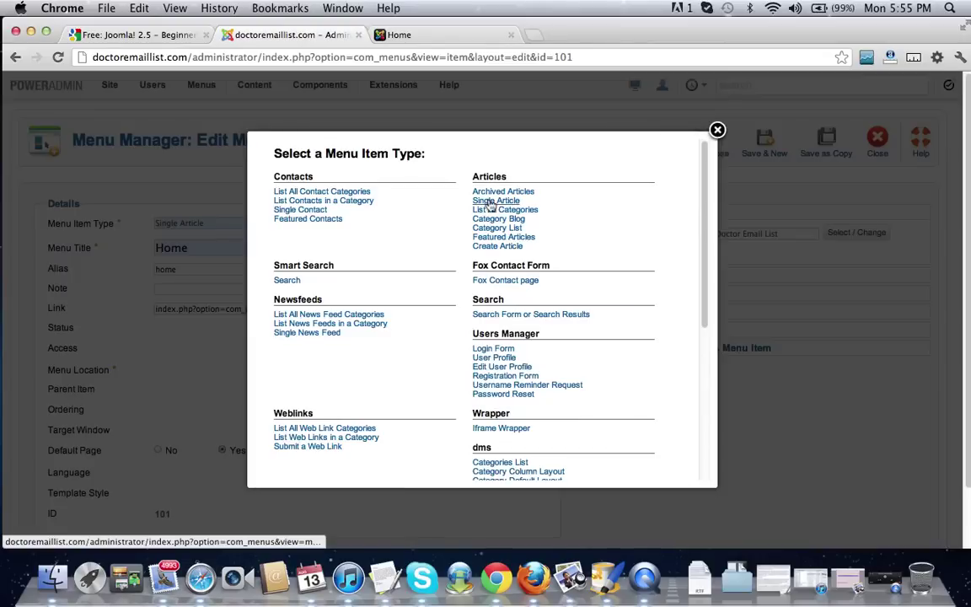
pyautogui.moveTo(495, 201)
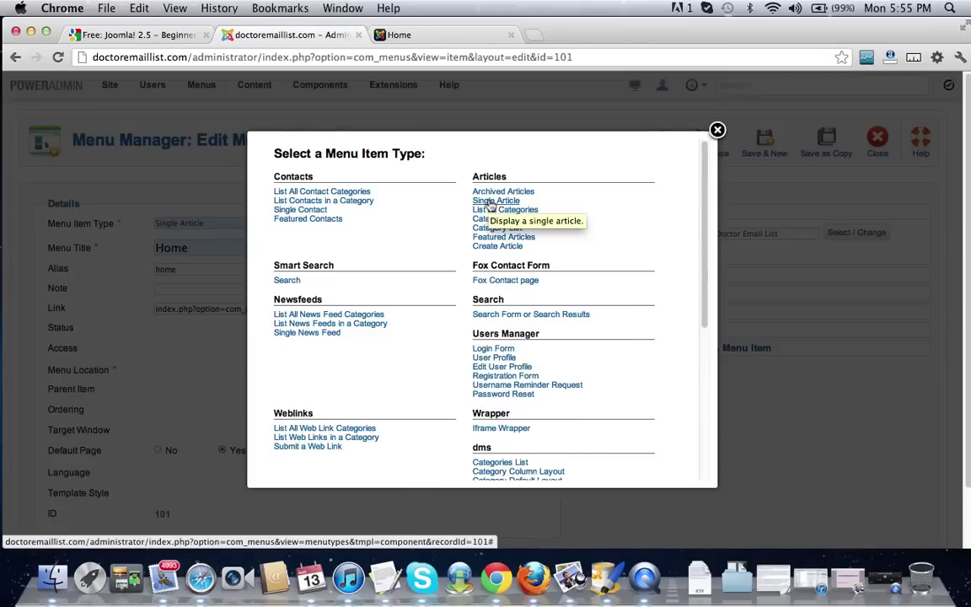
pyautogui.click(522, 199)
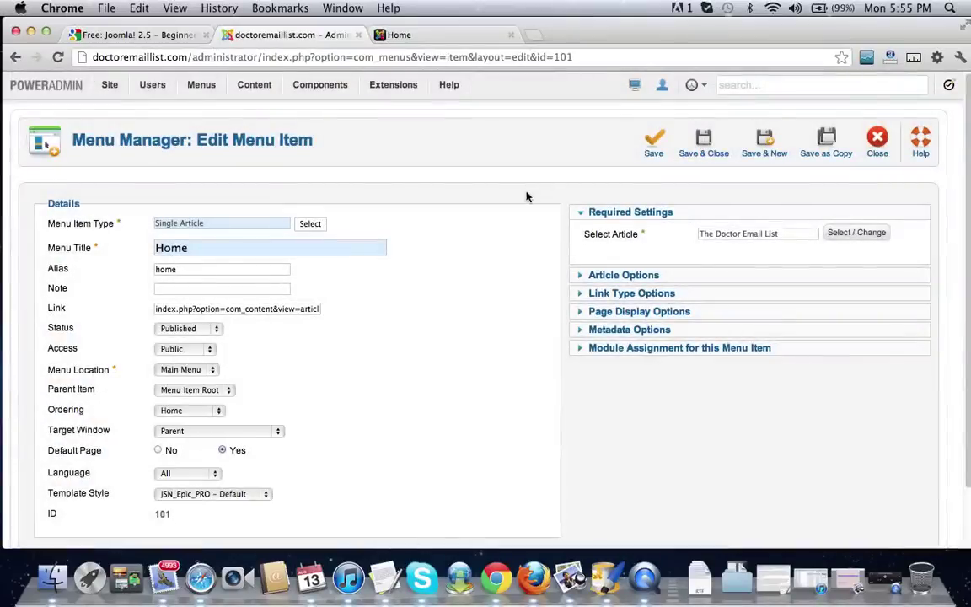
pyautogui.click(847, 233)
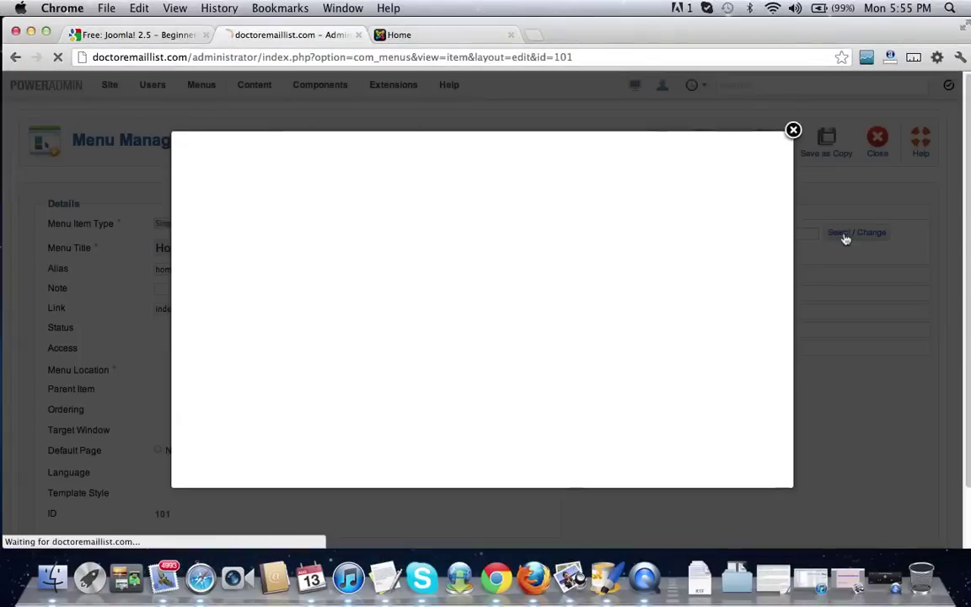
pyautogui.click(793, 132)
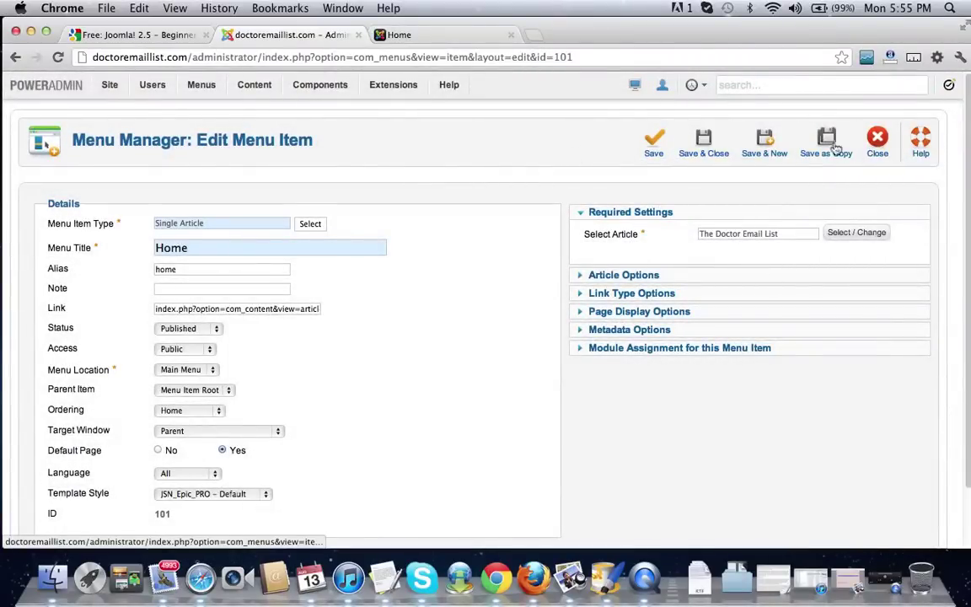
pyautogui.click(698, 148)
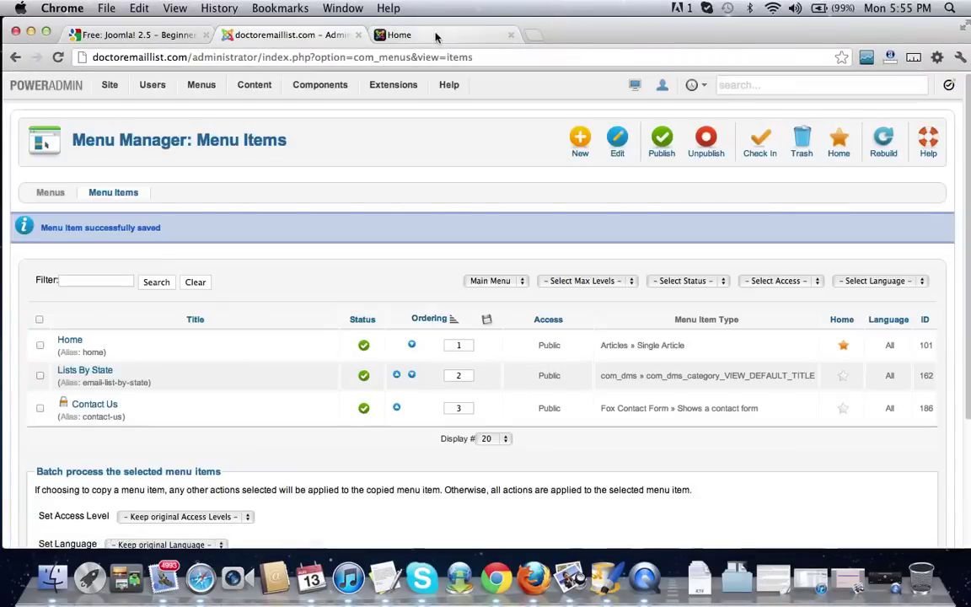
# - Compare the live homepage against the Main Menu items list (Home, Lists By State, Contact Us)
pyautogui.click(434, 36)
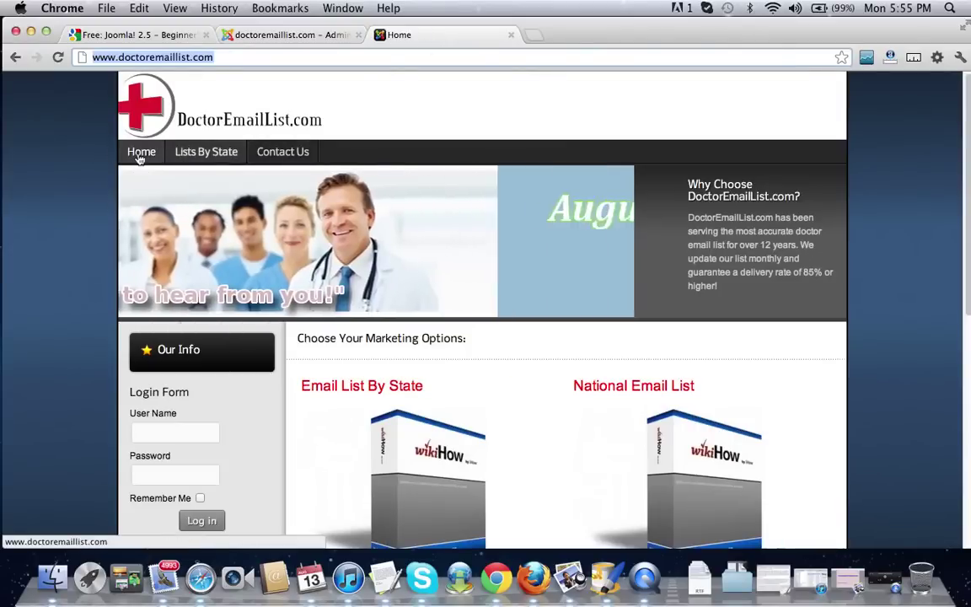
pyautogui.click(295, 36)
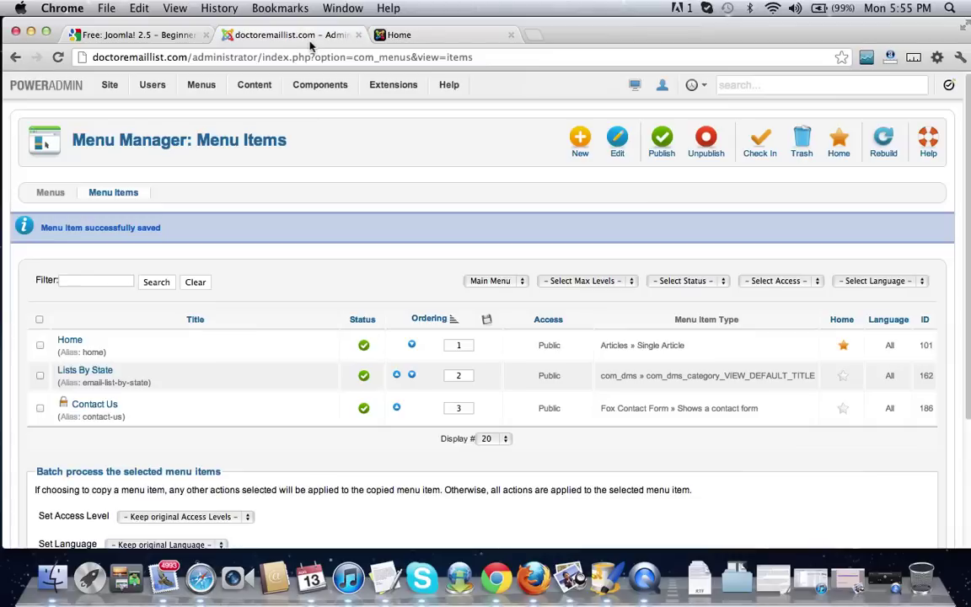
pyautogui.click(417, 35)
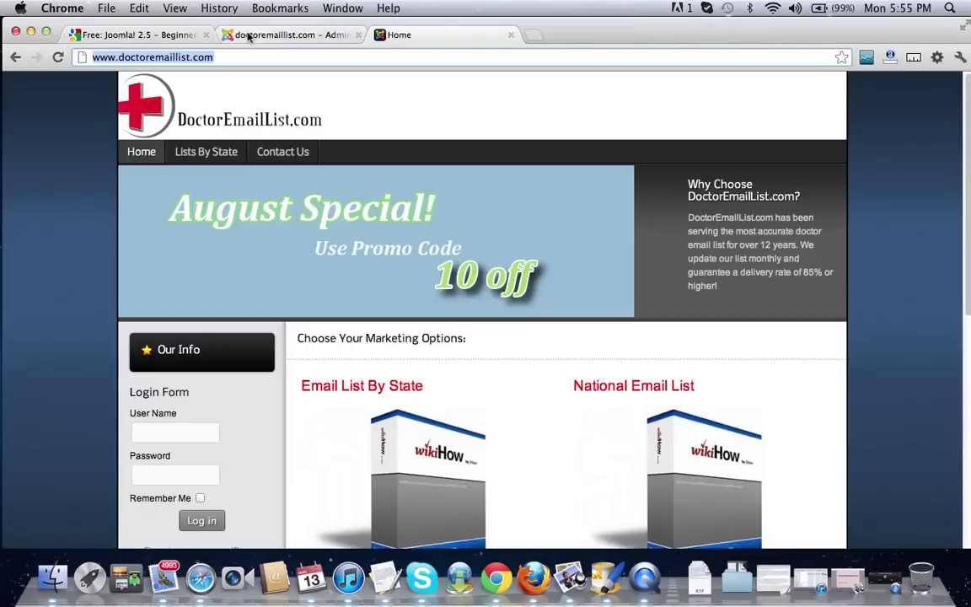
pyautogui.click(249, 37)
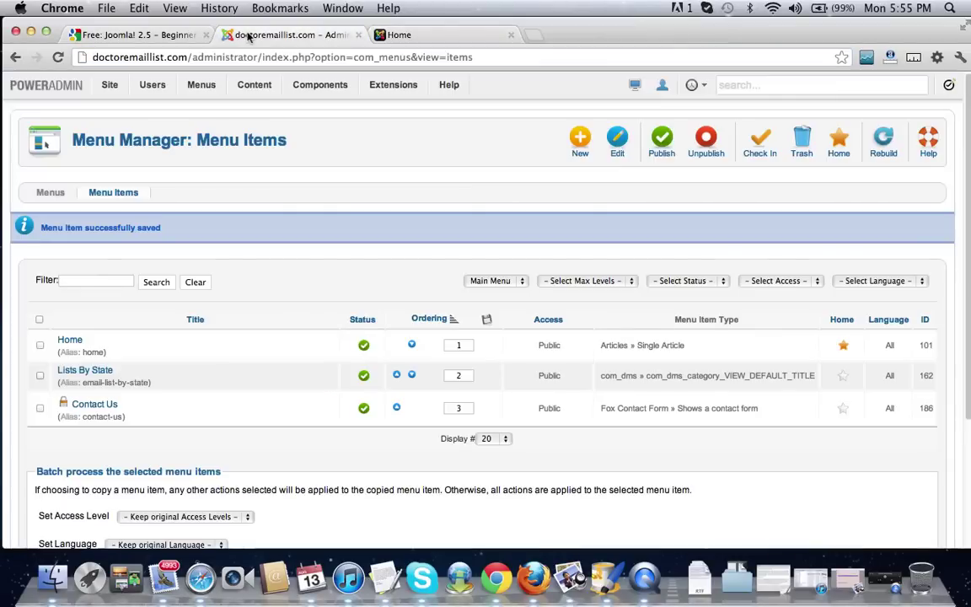
# - Glance at WebsiteTemplateAD.png, then reopen the JSN_Epic_PRO - Default style from Template Styles
pyautogui.click(886, 580)
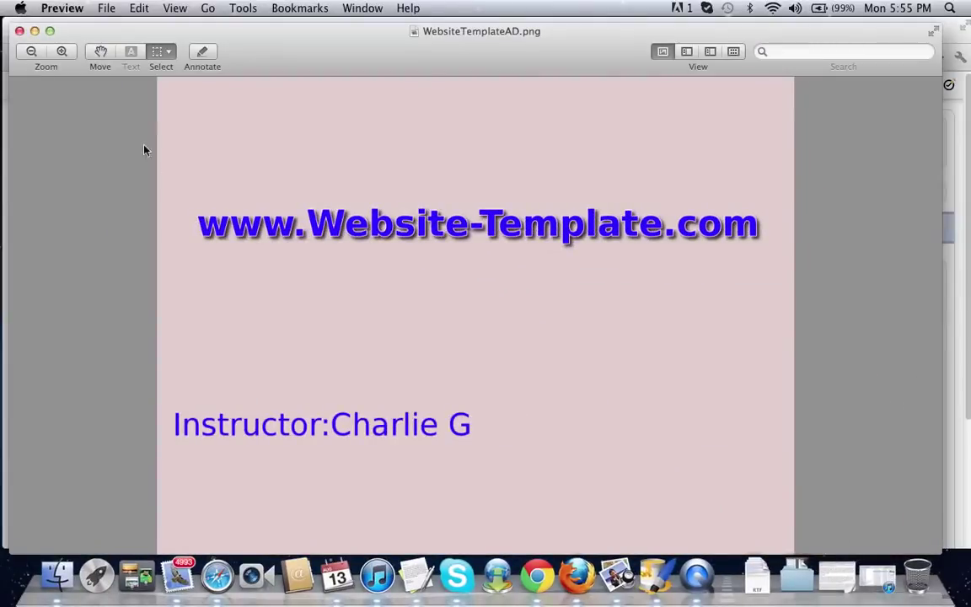
pyautogui.click(35, 30)
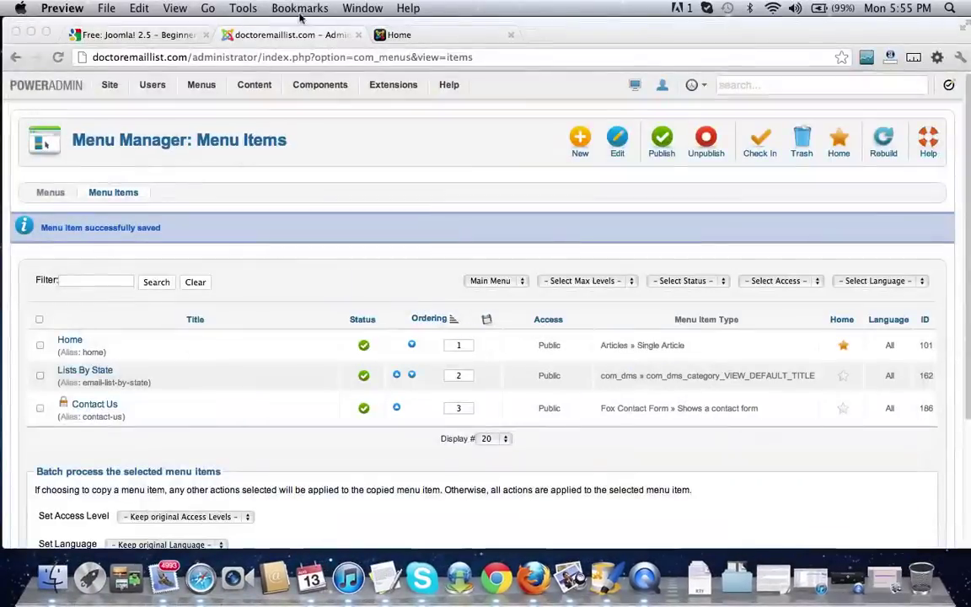
pyautogui.click(544, 36)
pyautogui.moveTo(419, 165)
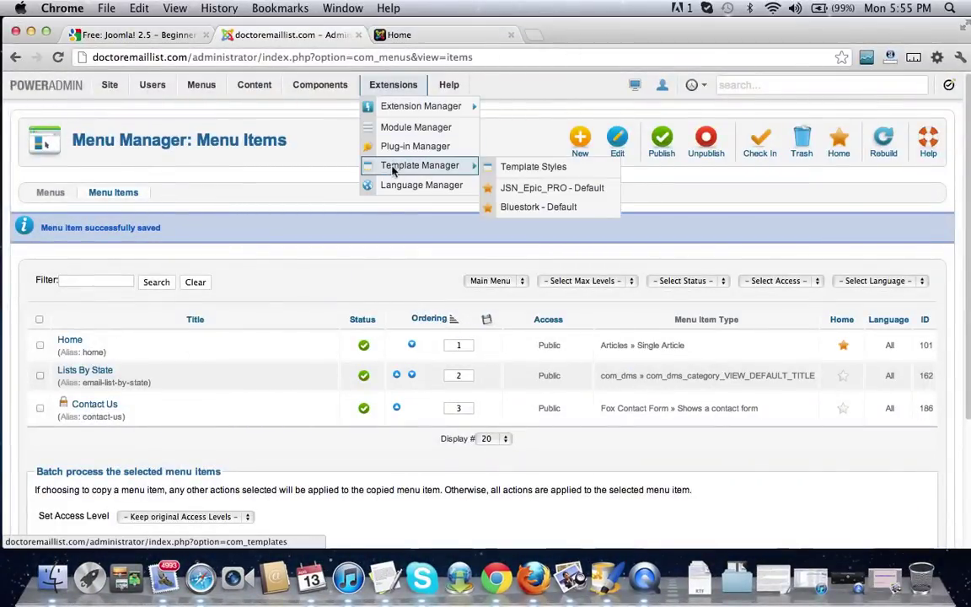
pyautogui.click(392, 168)
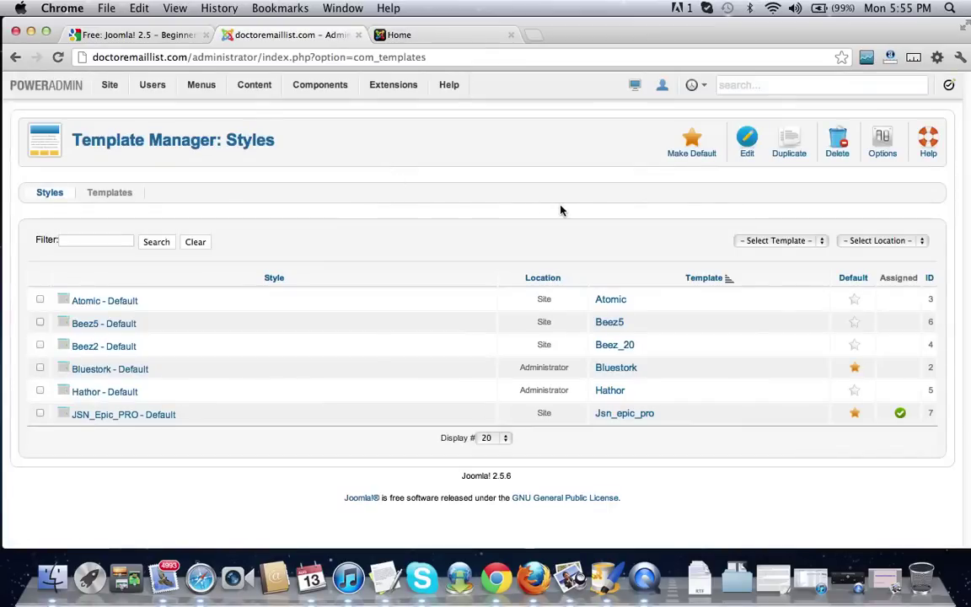
pyautogui.click(133, 418)
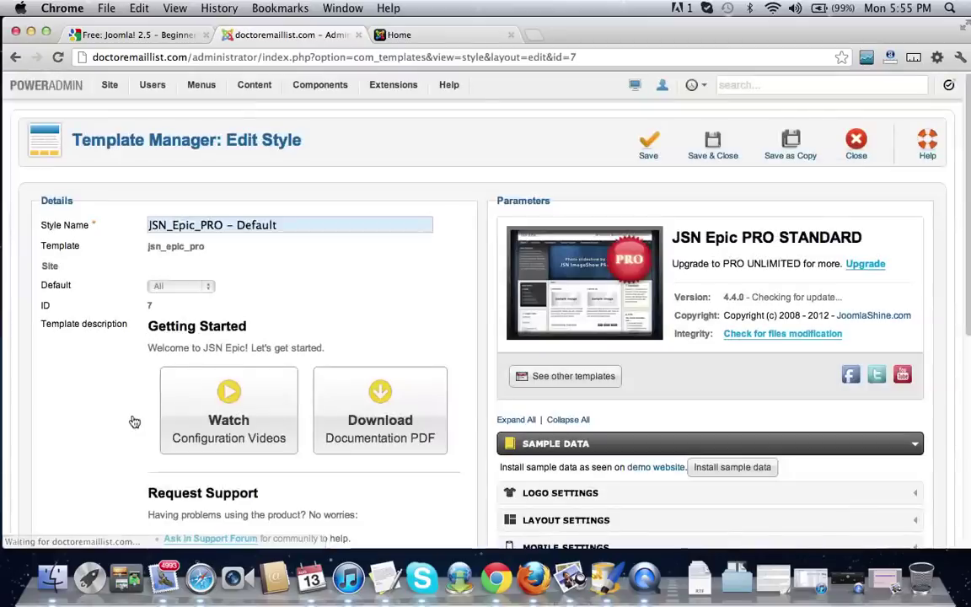
# - Scroll through the JSN Epic PRO parameters, then view the live DoctorEmailList homepage
pyautogui.scroll(-4, 721, 212)
pyautogui.scroll(-2, 752, 226)
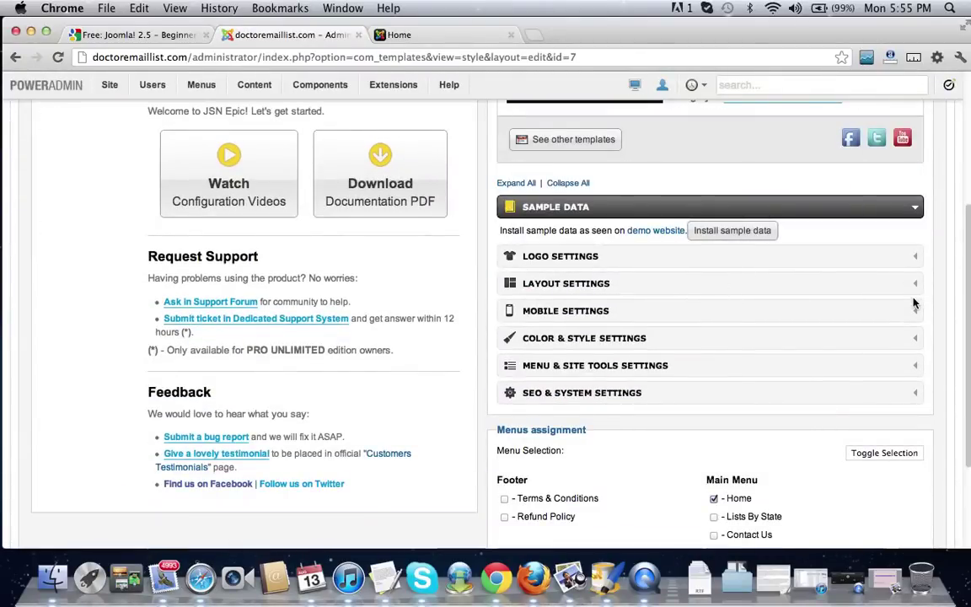
pyautogui.scroll(-3, 912, 299)
pyautogui.scroll(-1, 908, 305)
pyautogui.scroll(5, 902, 314)
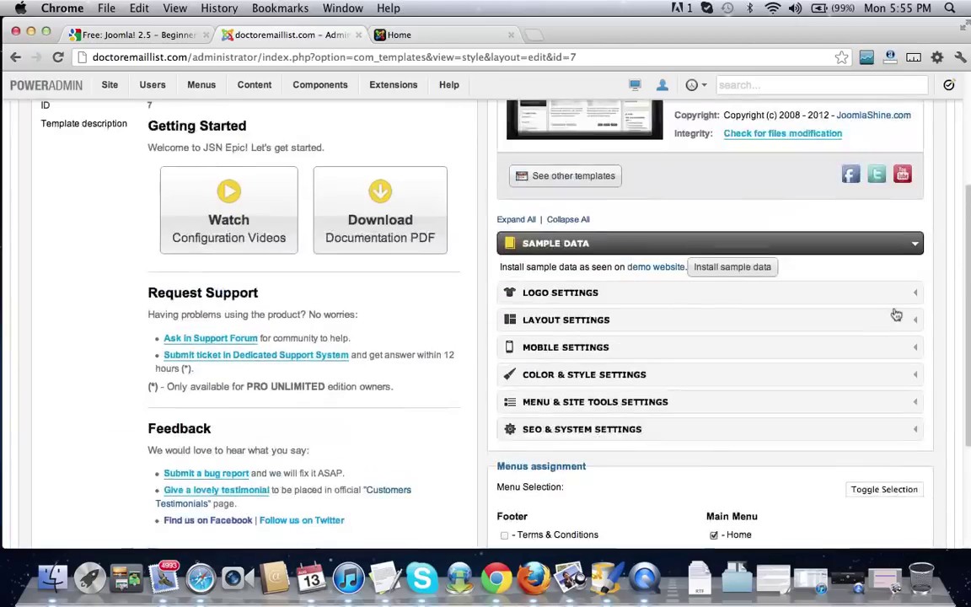
pyautogui.scroll(5, 898, 313)
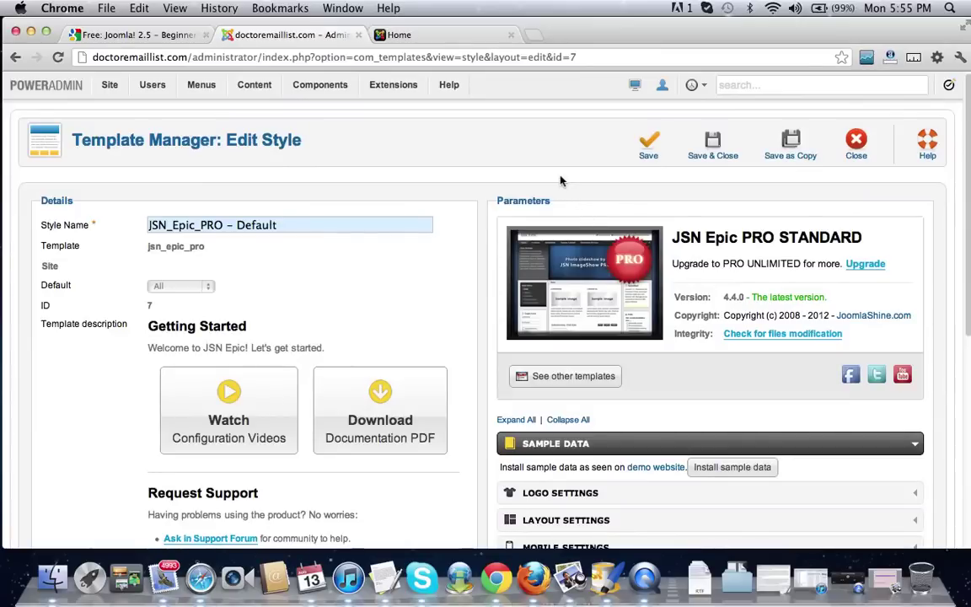
pyautogui.click(445, 39)
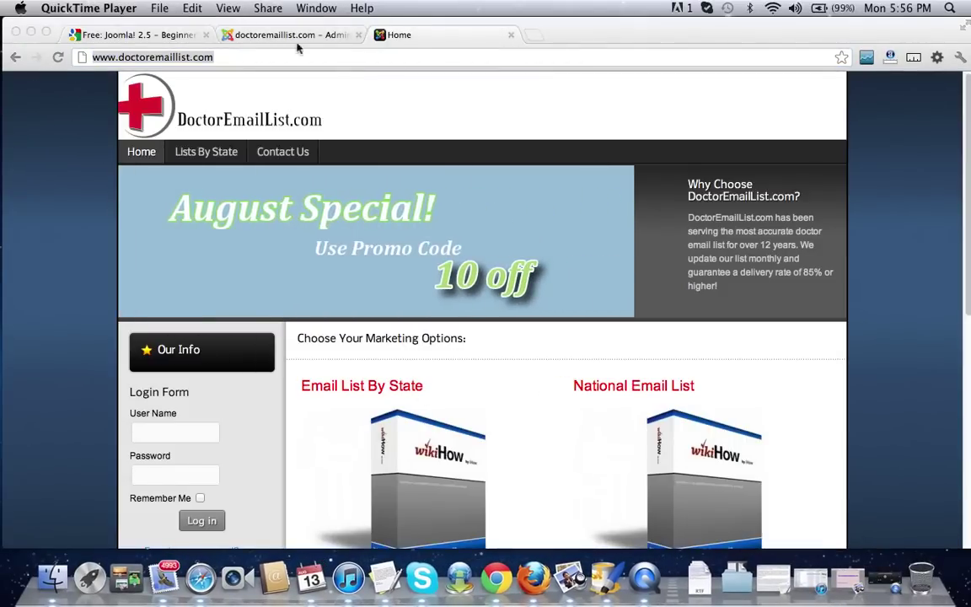
pyautogui.click(268, 40)
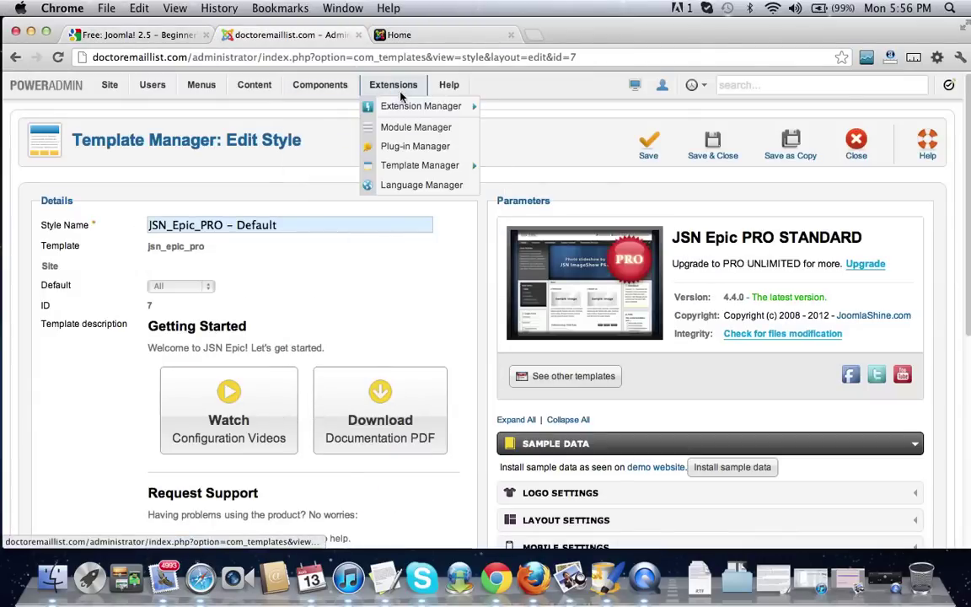
pyautogui.click(383, 36)
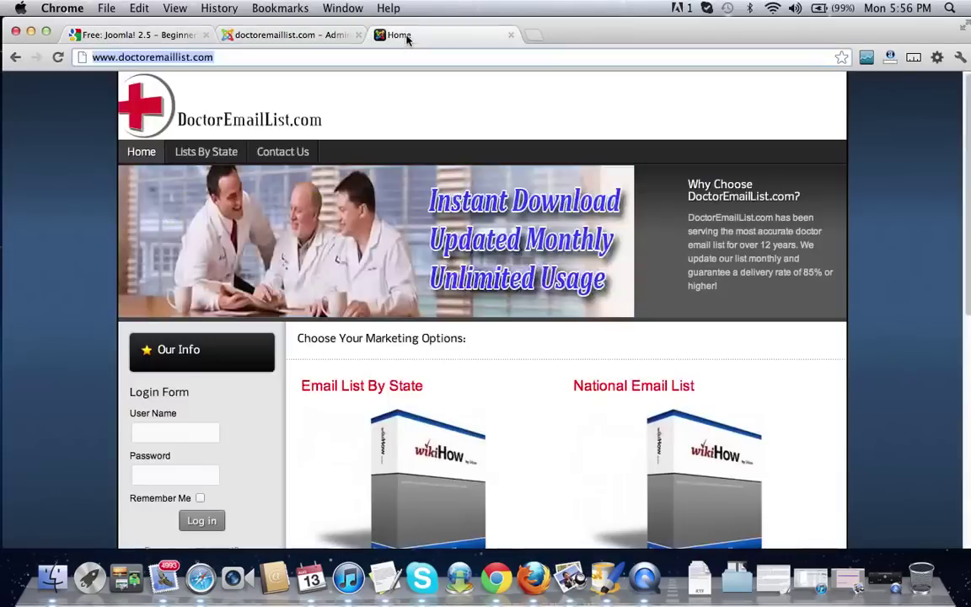
pyautogui.click(328, 35)
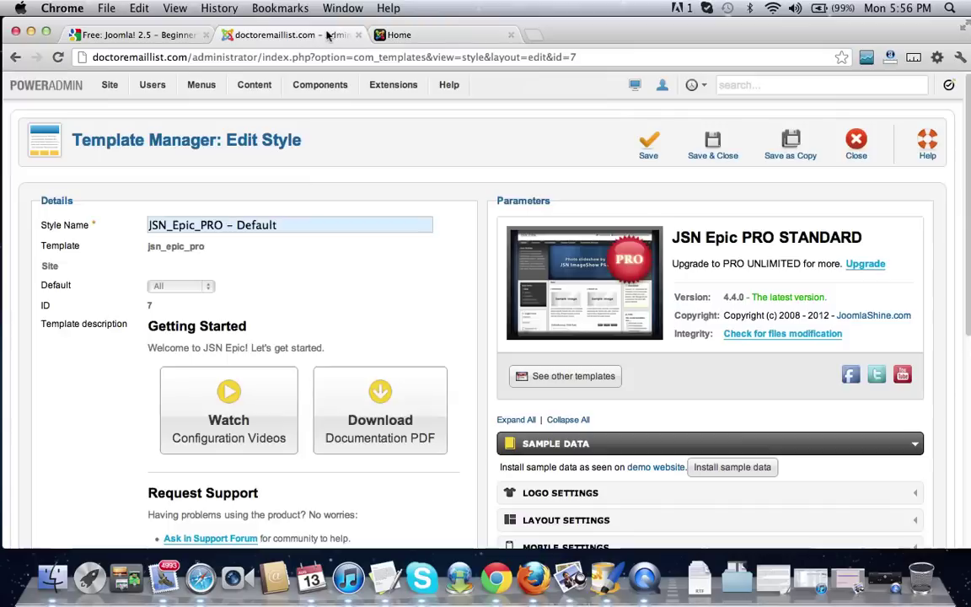
pyautogui.click(428, 36)
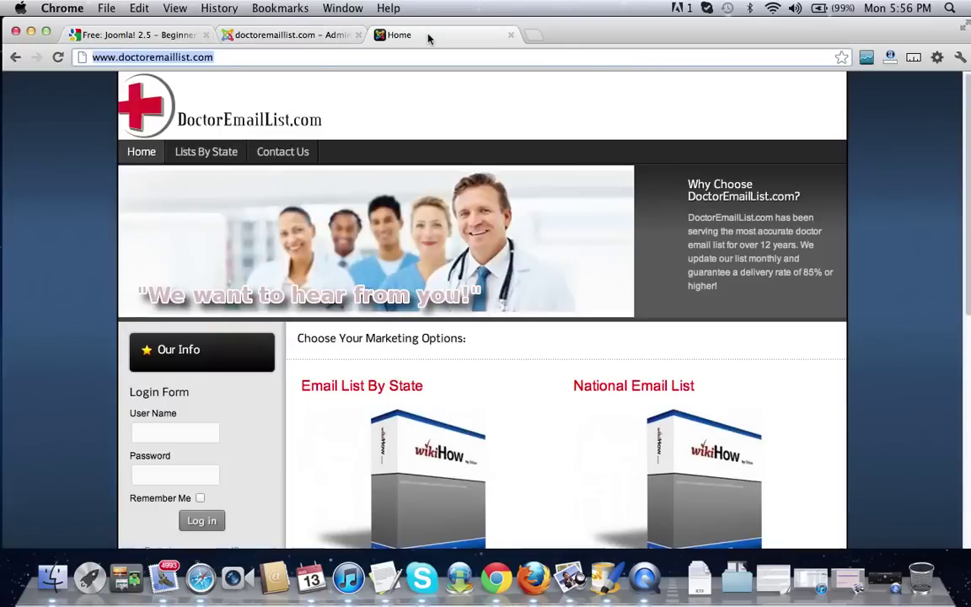
pyautogui.click(293, 34)
pyautogui.click(139, 37)
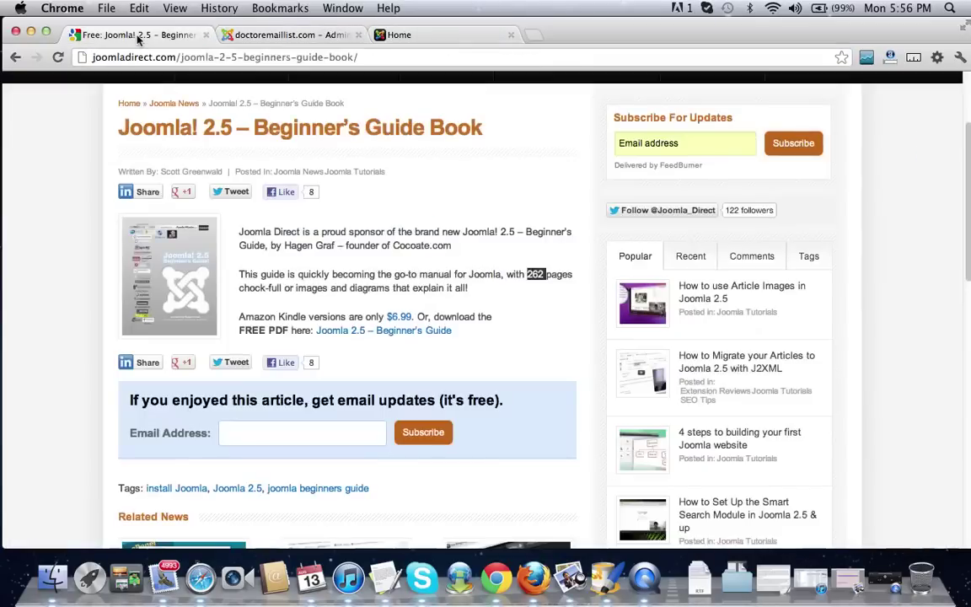
pyautogui.click(223, 37)
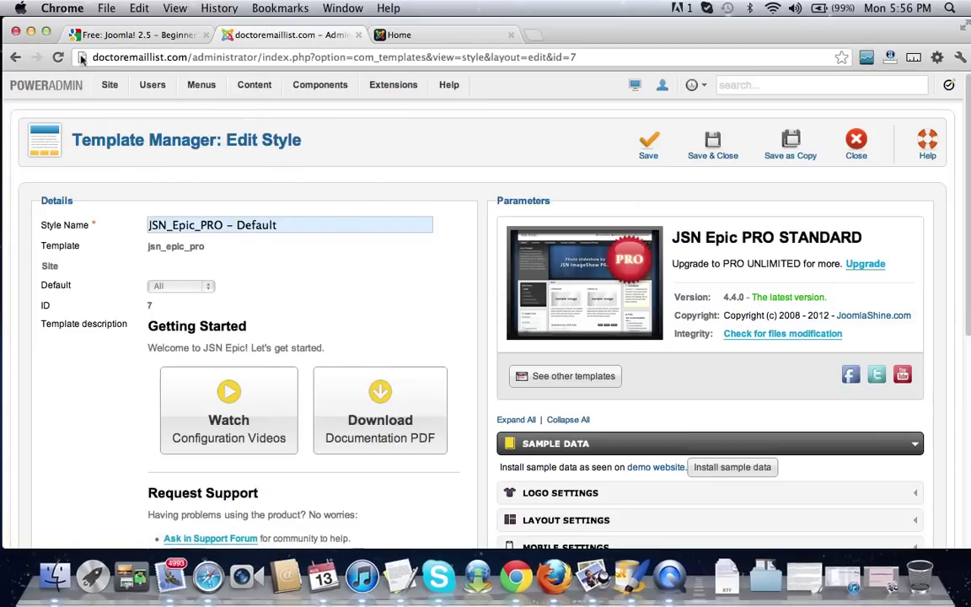
pyautogui.press('ctrl+super+Escape')
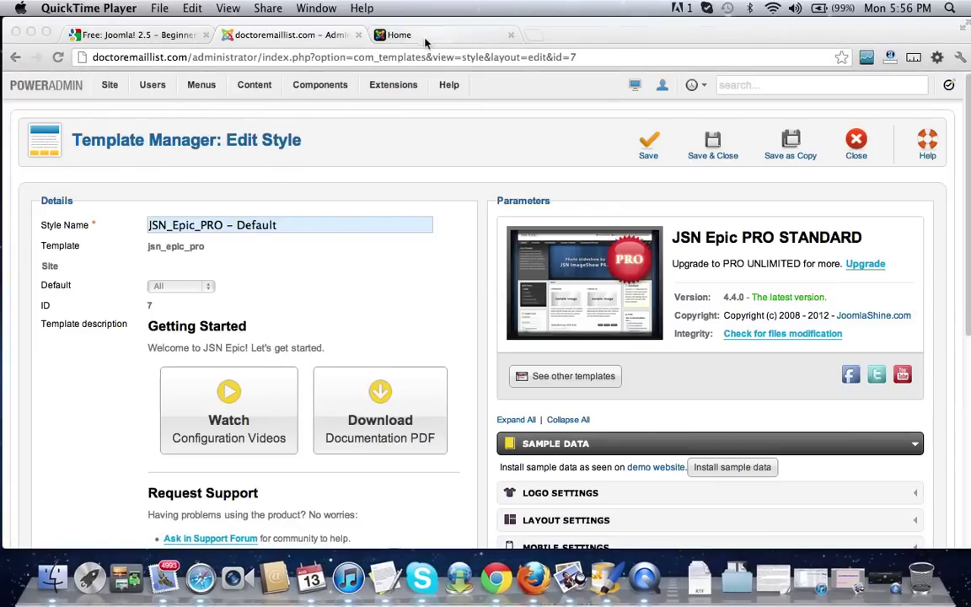
pyautogui.click(387, 88)
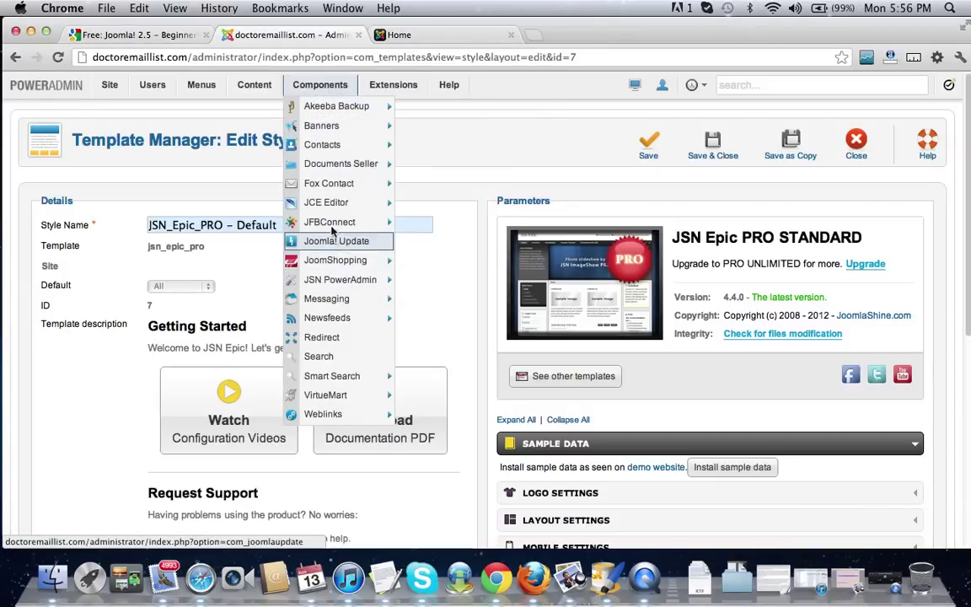
pyautogui.moveTo(341, 163)
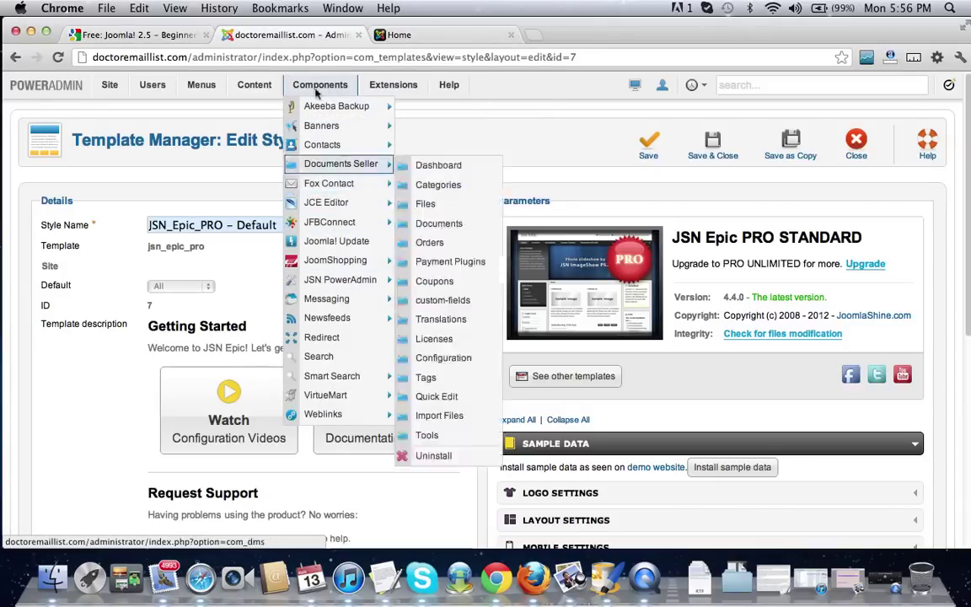
# - Go from the live homepage to the Contact Us page and scroll through its contact form
pyautogui.click(396, 38)
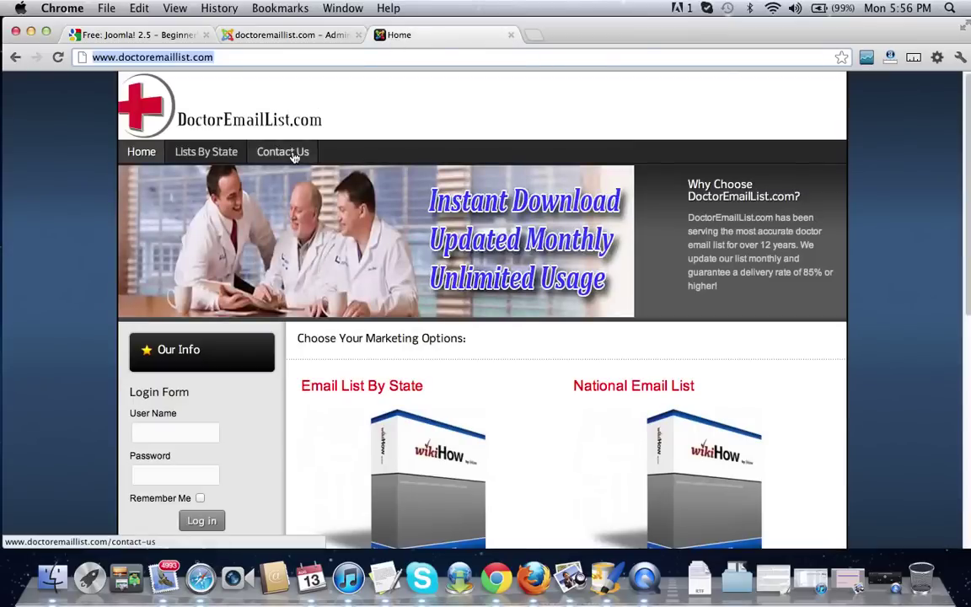
pyautogui.click(291, 152)
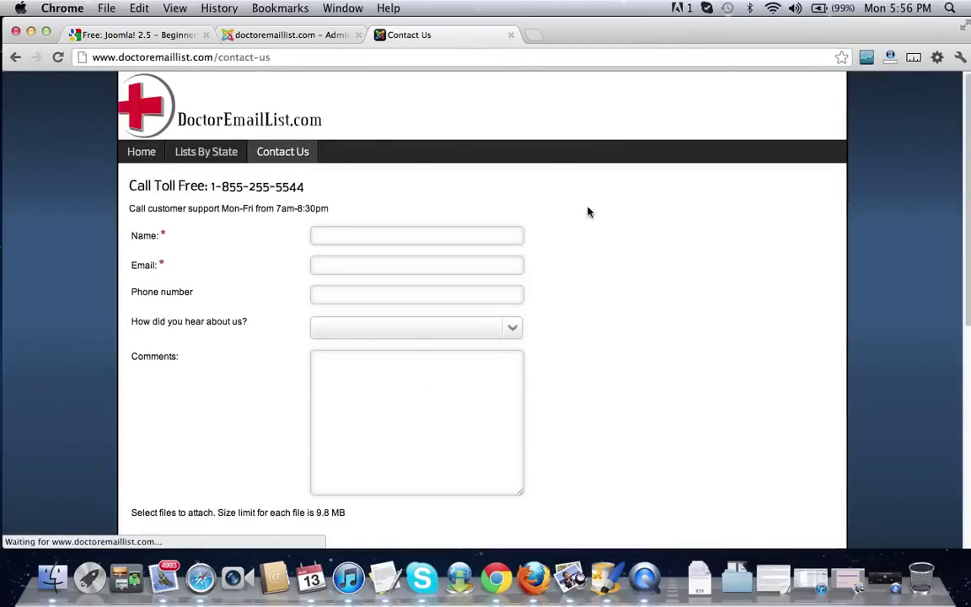
pyautogui.scroll(-1, 590, 208)
pyautogui.scroll(-3, 593, 209)
pyautogui.scroll(-5, 594, 210)
pyautogui.scroll(7, 596, 210)
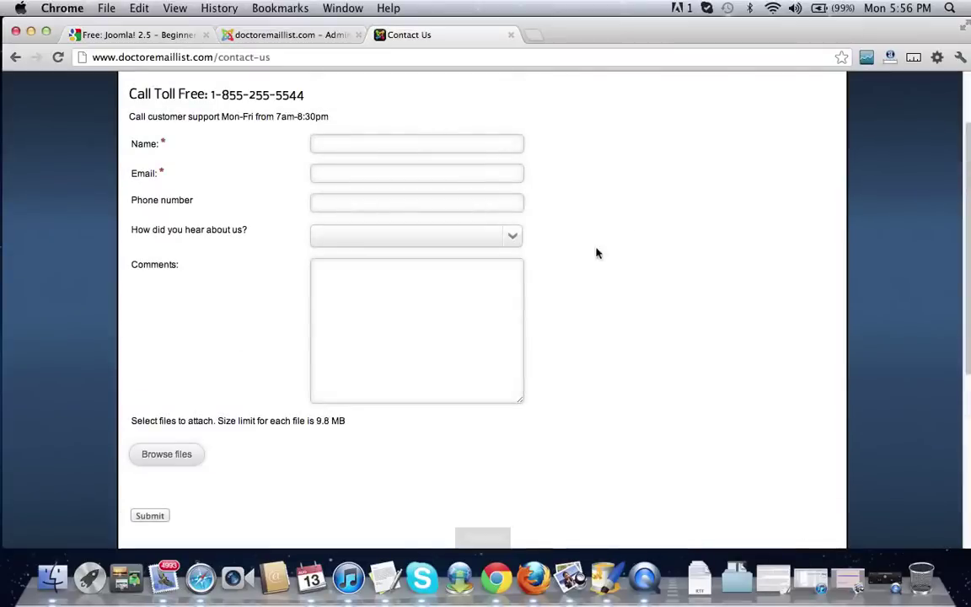
pyautogui.click(232, 577)
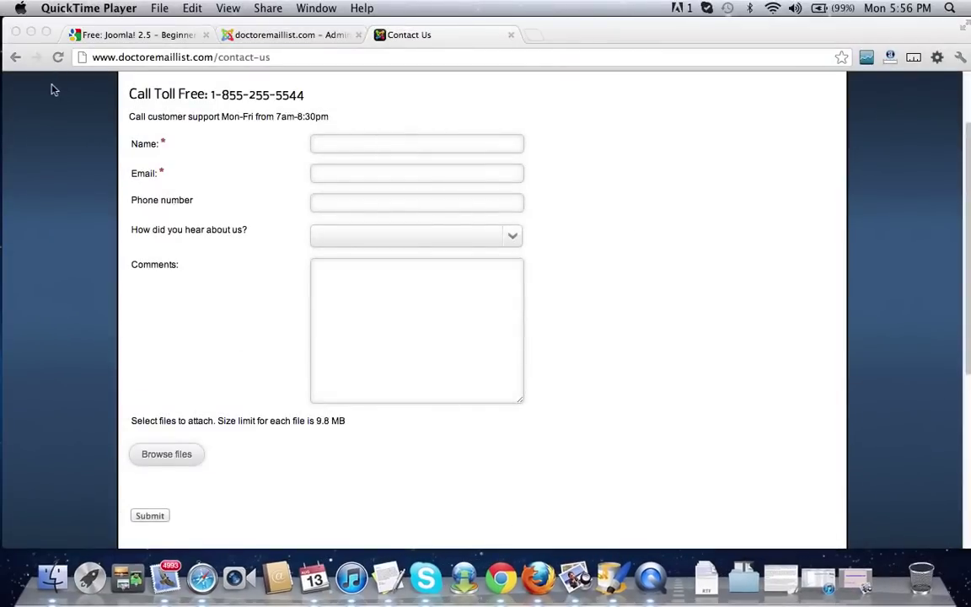
pyautogui.scroll(2, 133, 132)
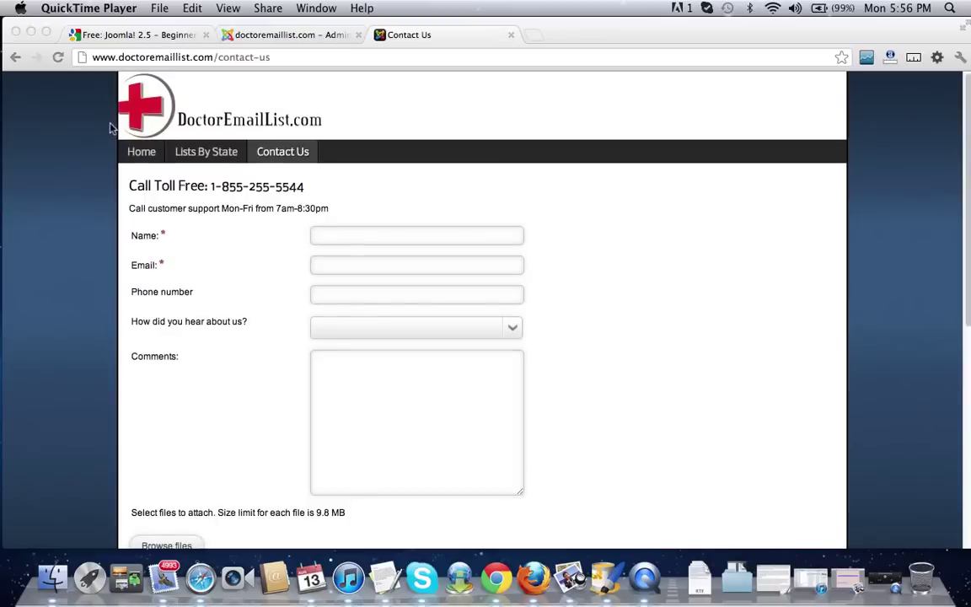